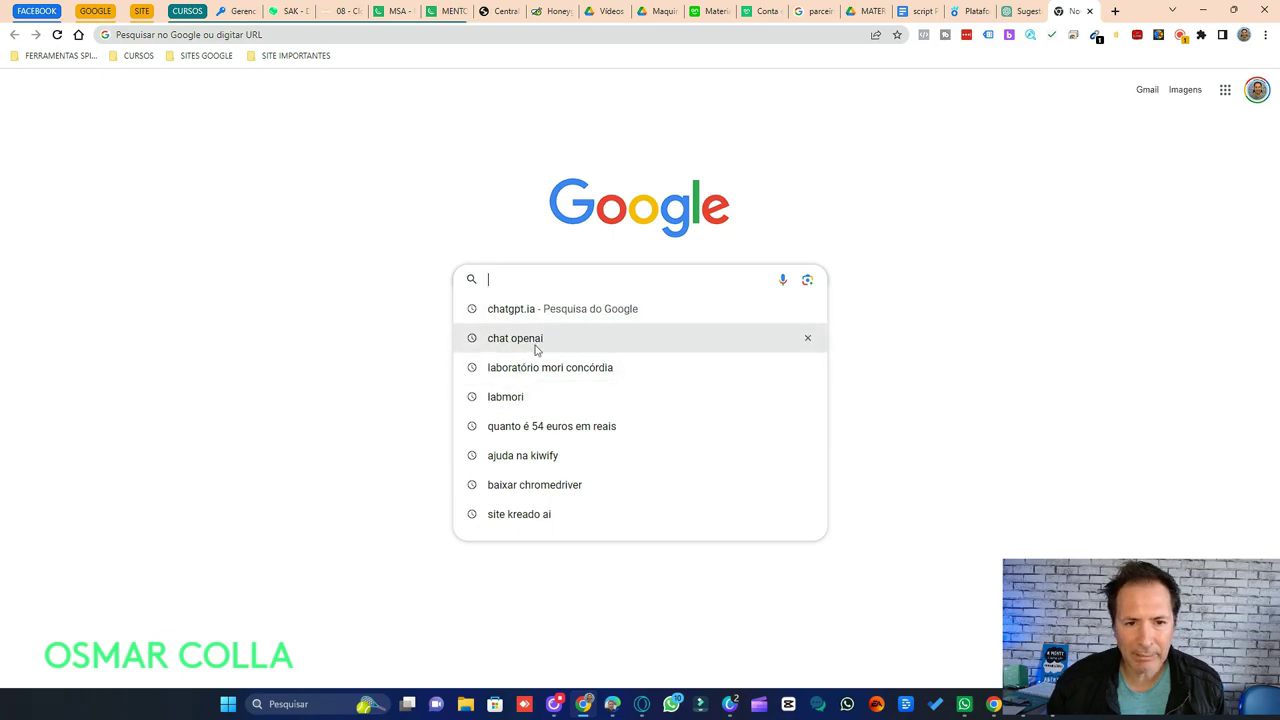
- Search Google for "chat openai" and switch to the open ChatGPT conversation with the marketing digital phrase suggestions
click(536, 348)
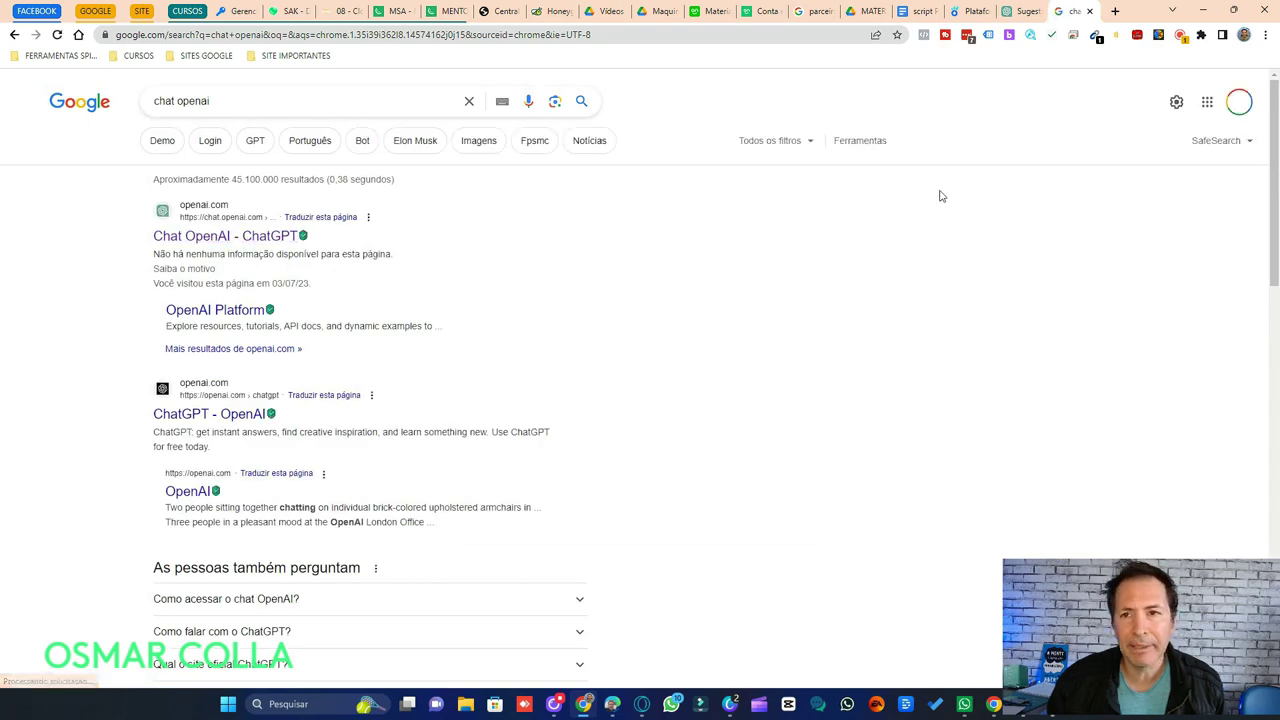
click(1028, 14)
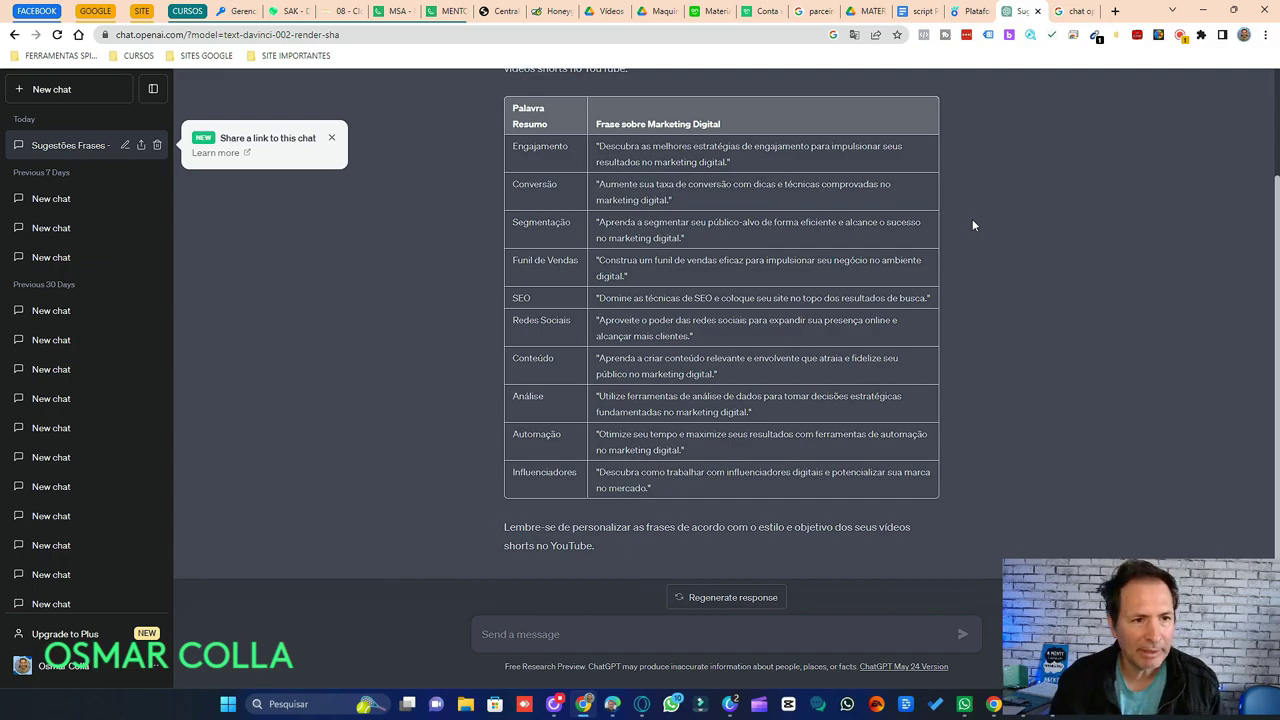
scroll(972, 224, up, 2)
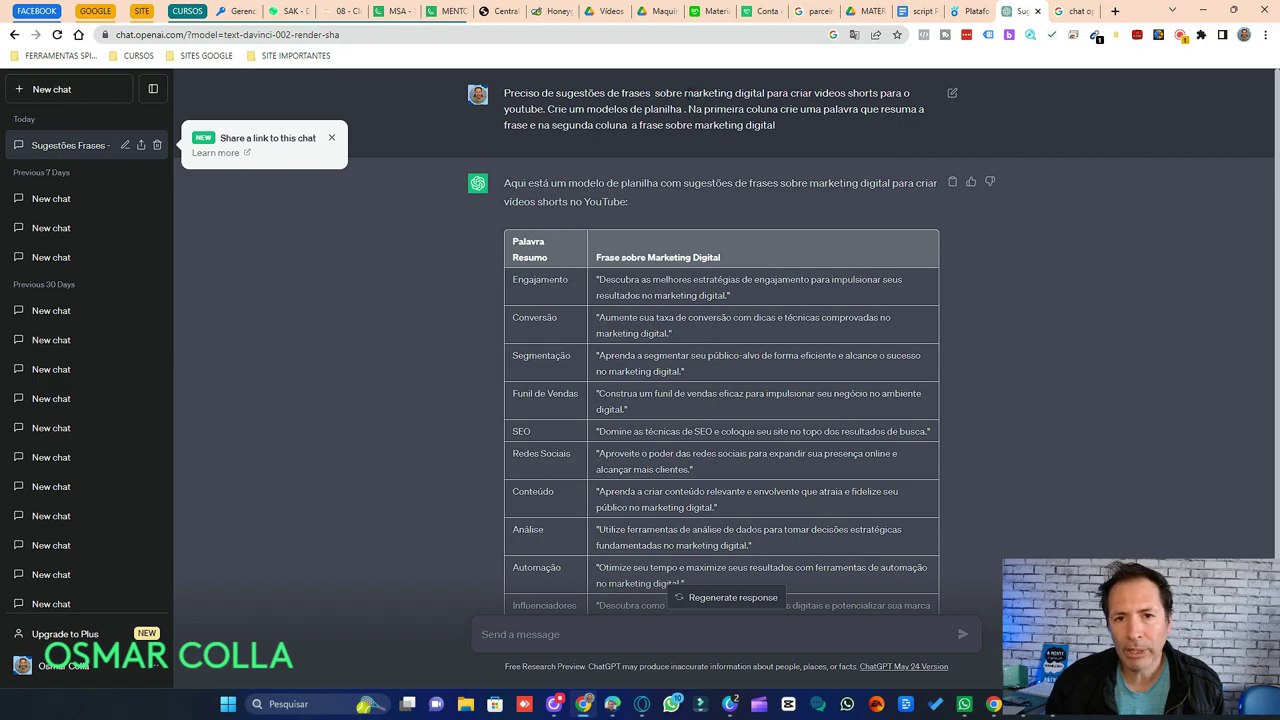
- Examine the prompt about marketing digital phrases for YouTube shorts and the two-column table of summary words and phrases
drag(685, 93, 766, 93)
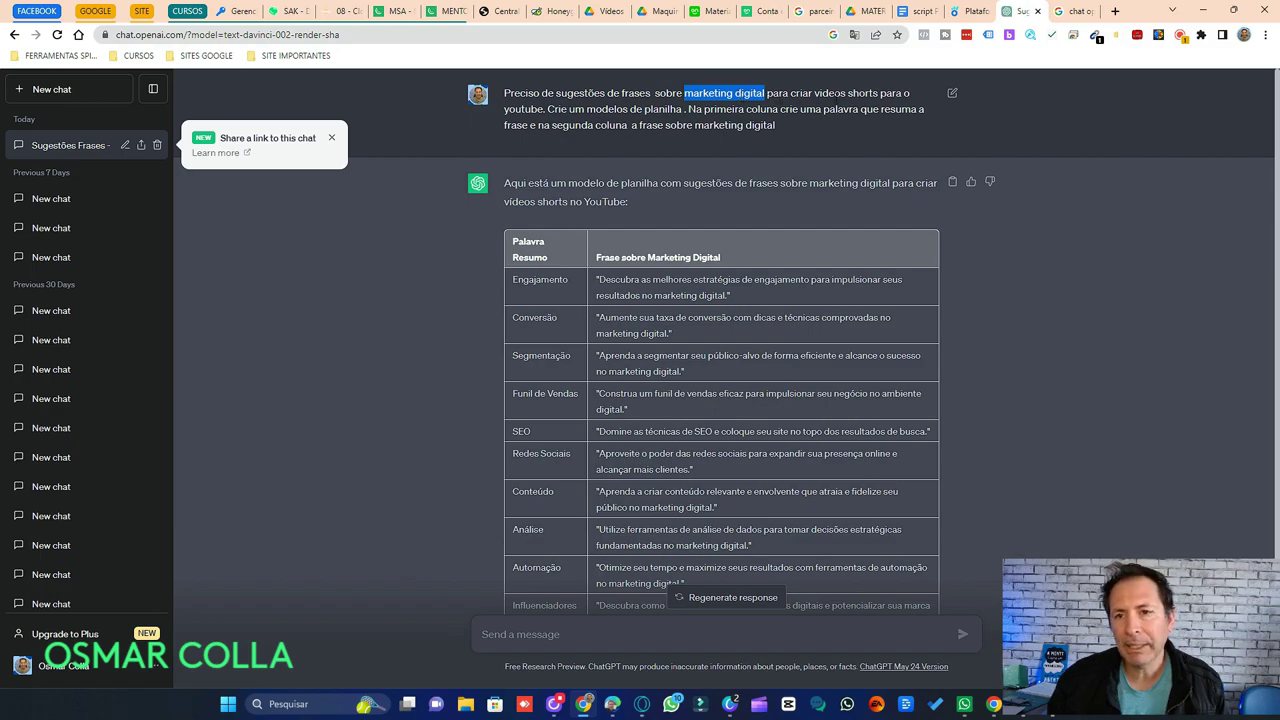
click(730, 115)
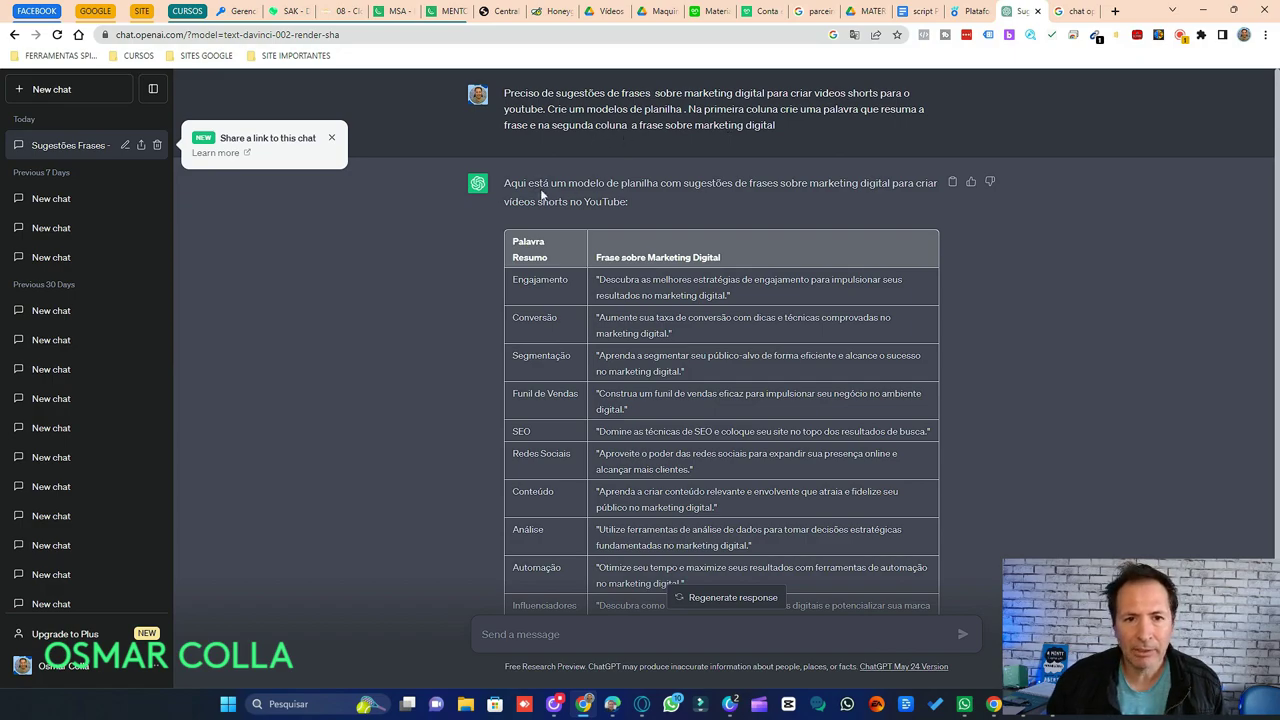
scroll(625, 138, down, 1)
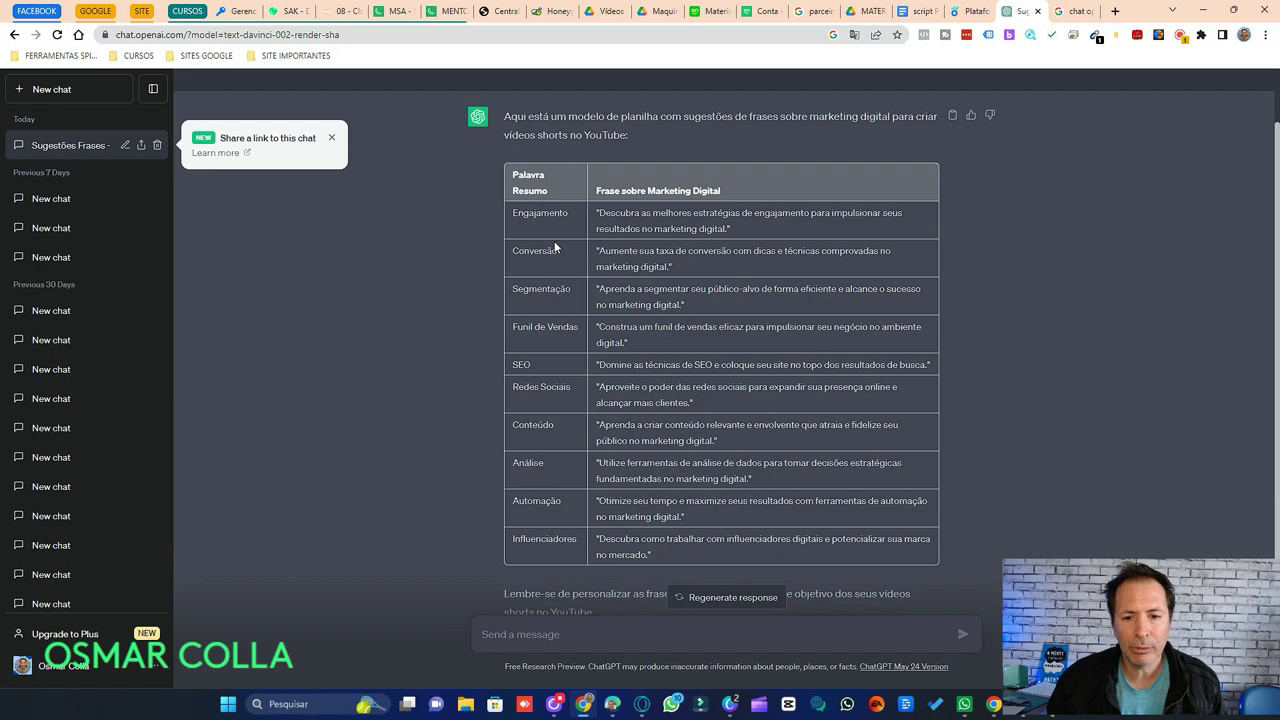
scroll(555, 247, down, 2)
scroll(574, 240, up, 3)
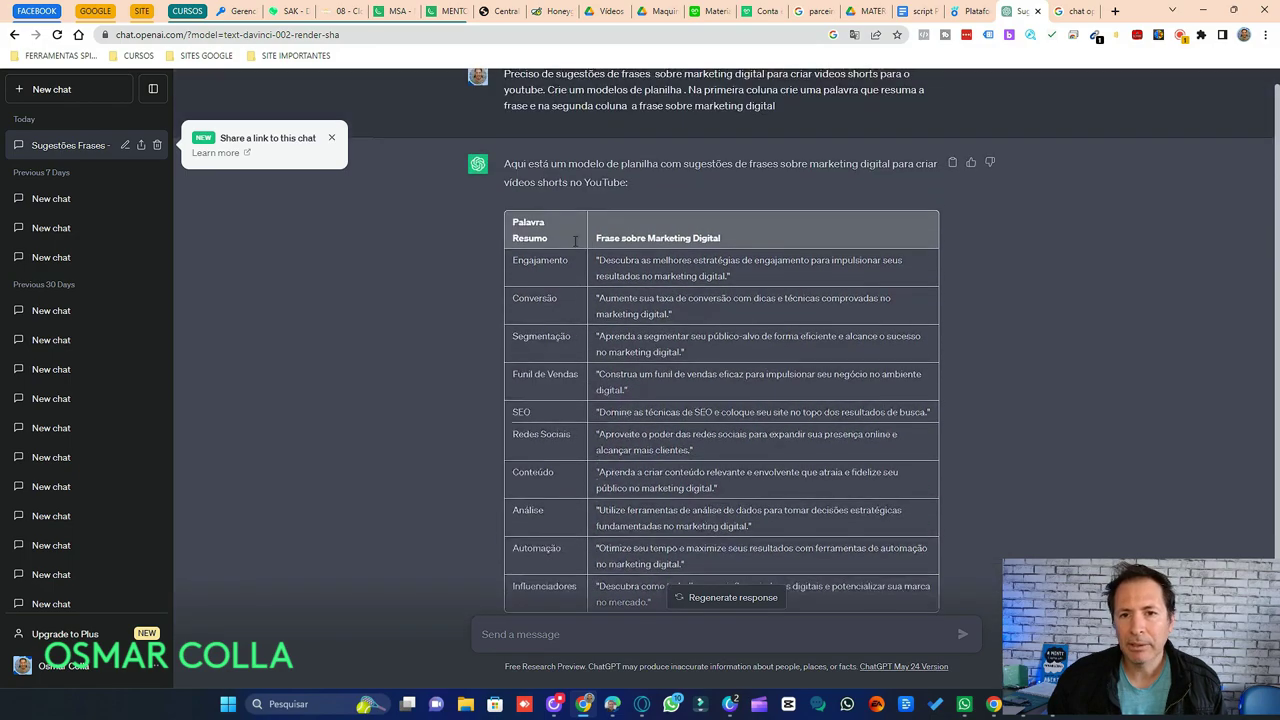
scroll(574, 240, down, 3)
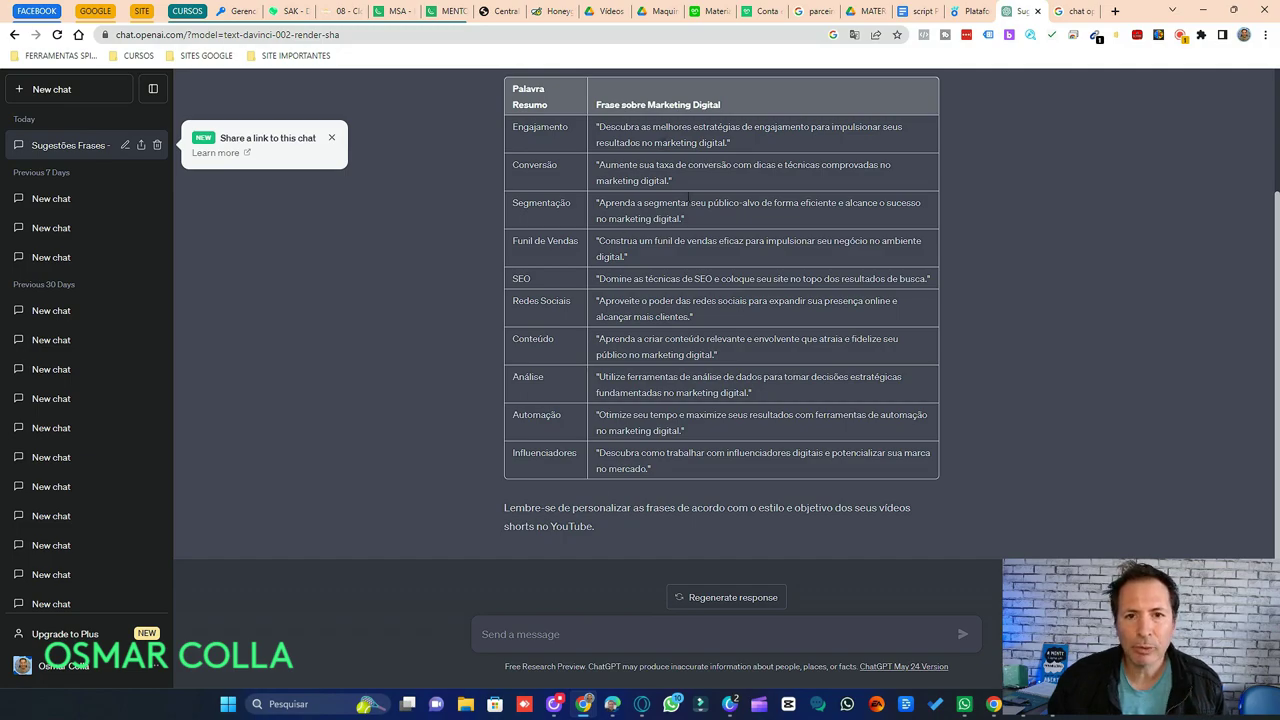
scroll(688, 203, up, 2)
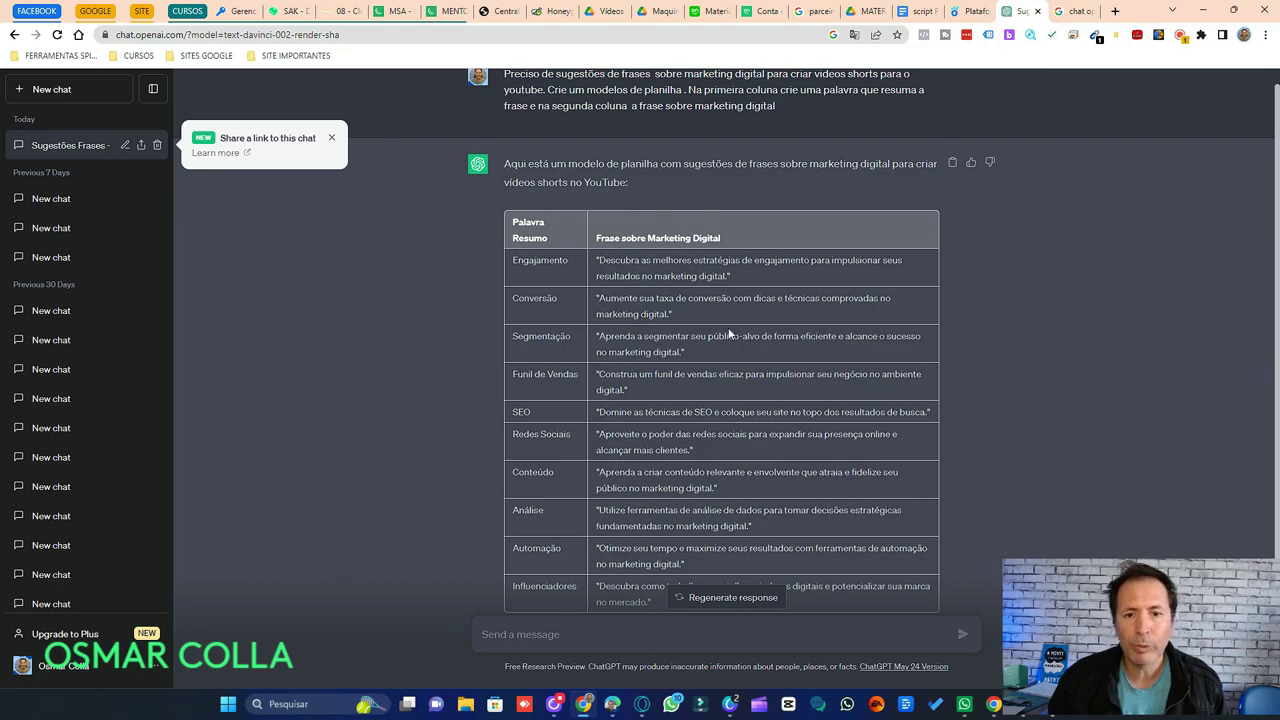
scroll(728, 333, down, 2)
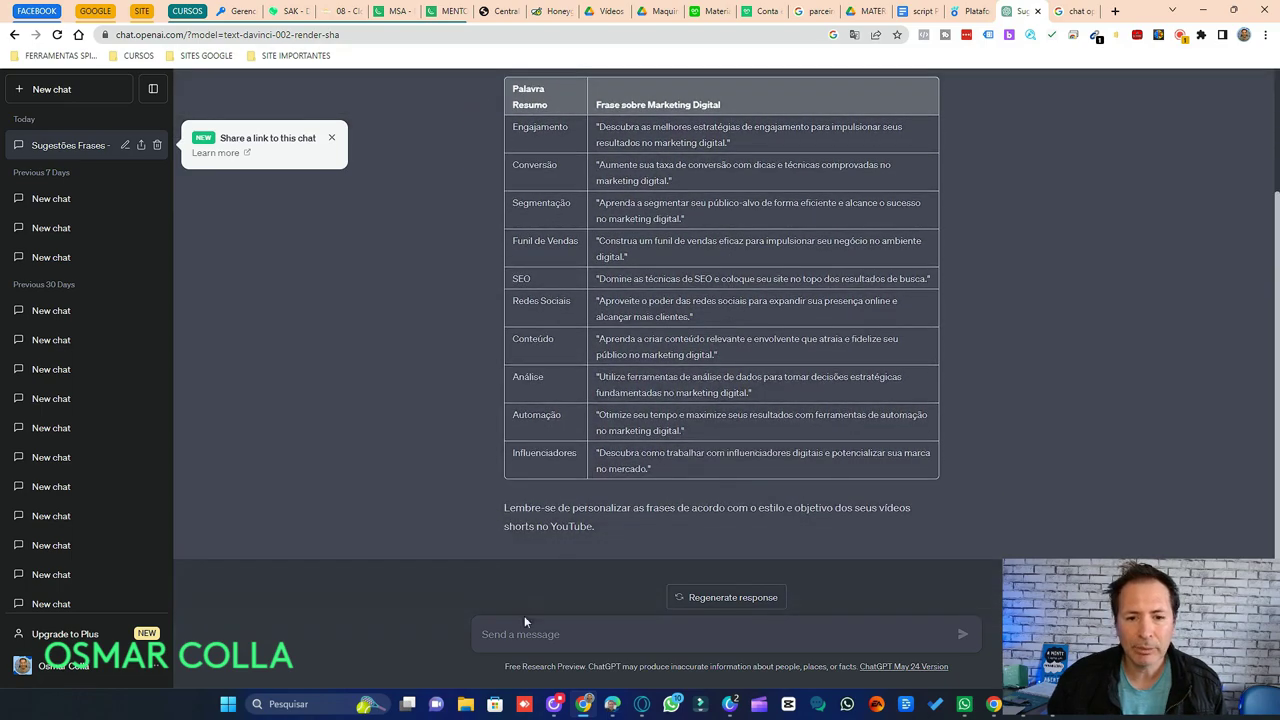
- Draft the message "crie 100" in the ChatGPT conversation without sending it
click(549, 636)
text(crie )
text(mais)
key(BackSpace)
key(BackSpace)
key(BackSpace)
key(BackSpace)
key(BackSpace)
text(100)
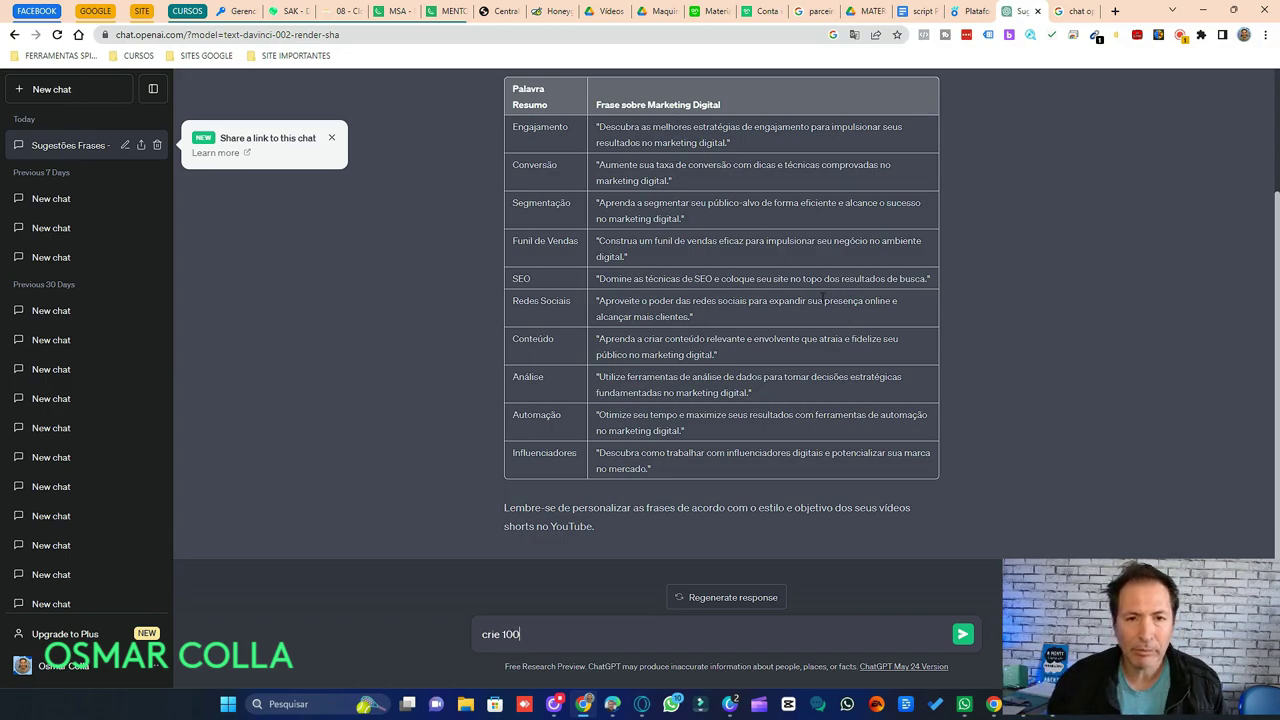
scroll(835, 265, up, 2)
scroll(835, 265, down, 1)
scroll(835, 265, down, 1)
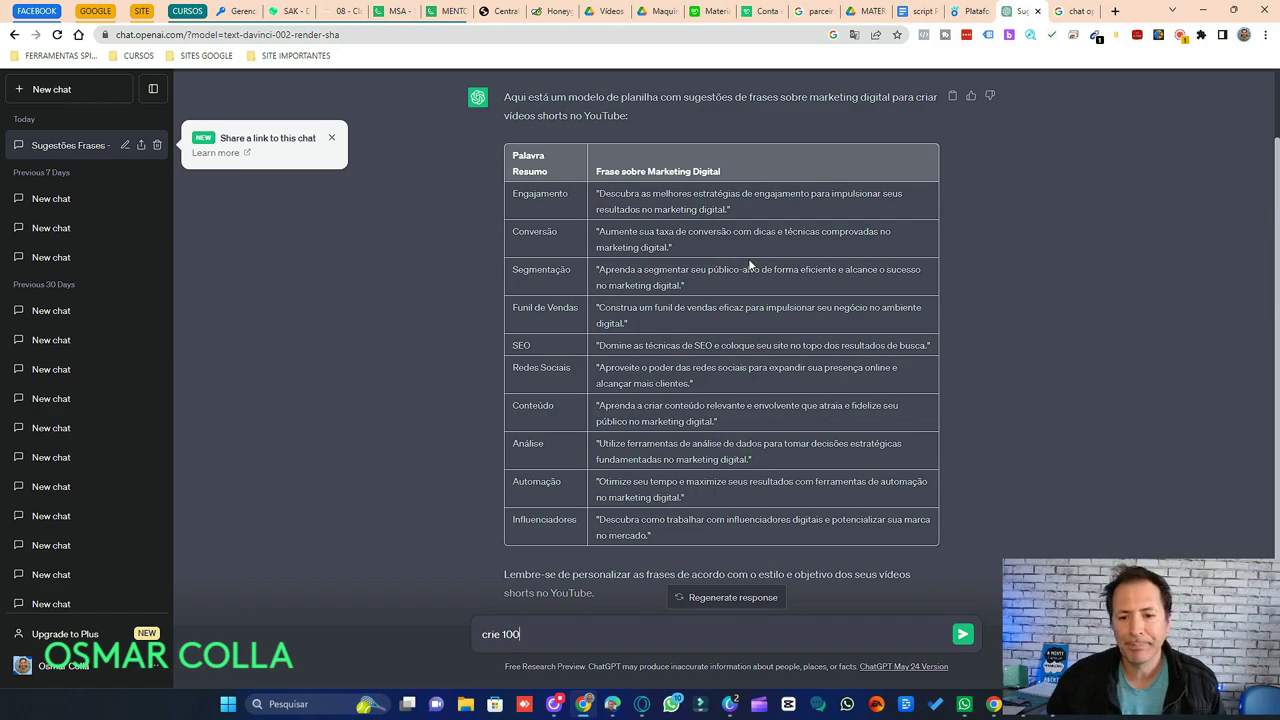
- Switch to Canva and create a new custom-size design of 1080 × 1920 px
key(alt+Tab)
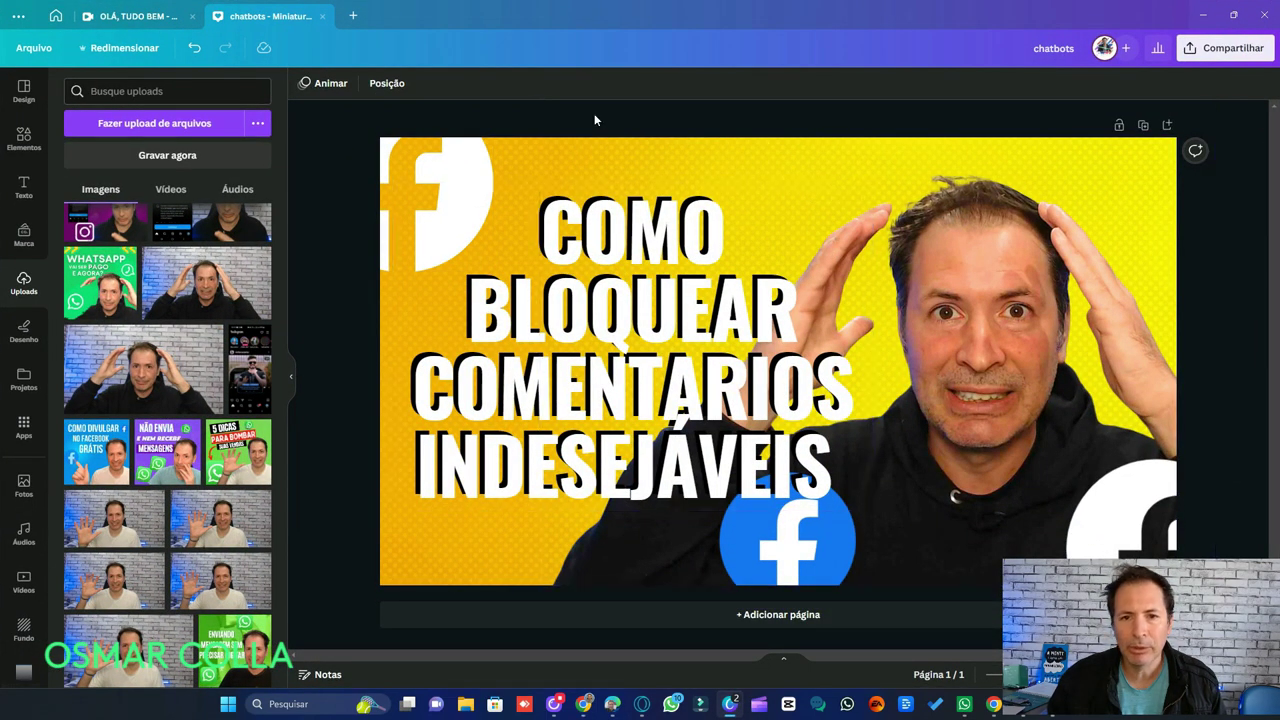
click(353, 16)
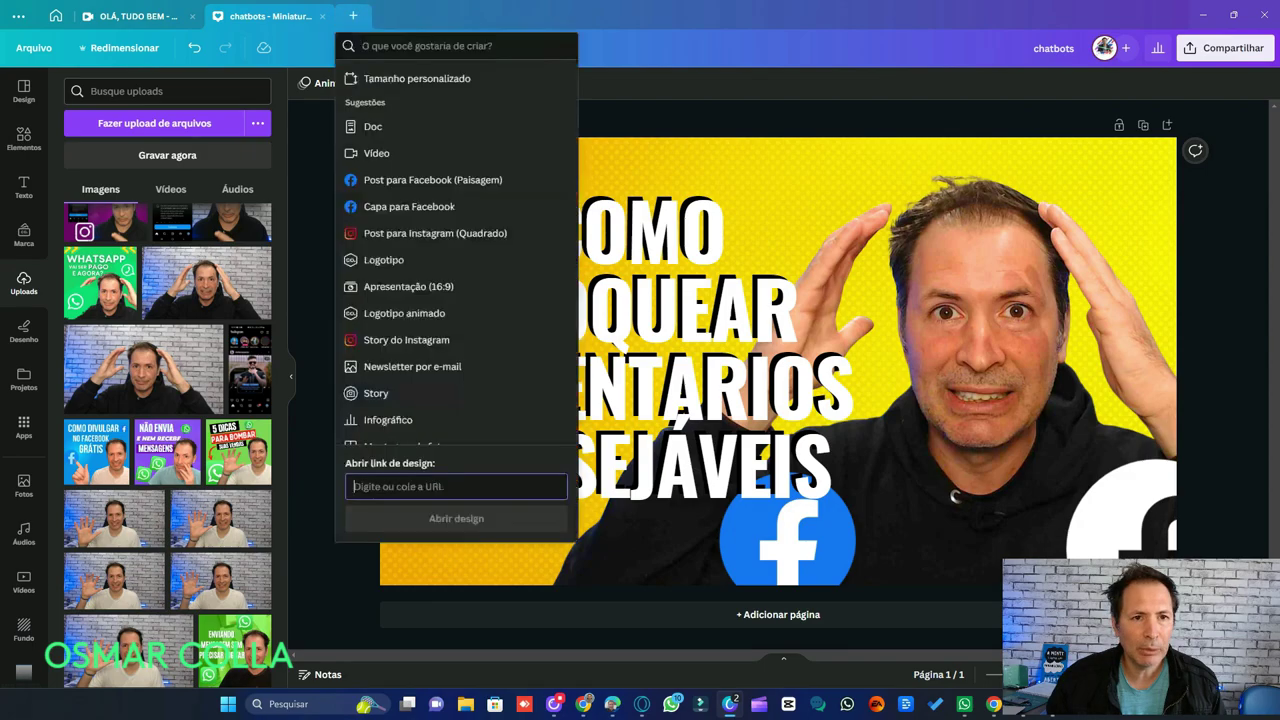
click(445, 80)
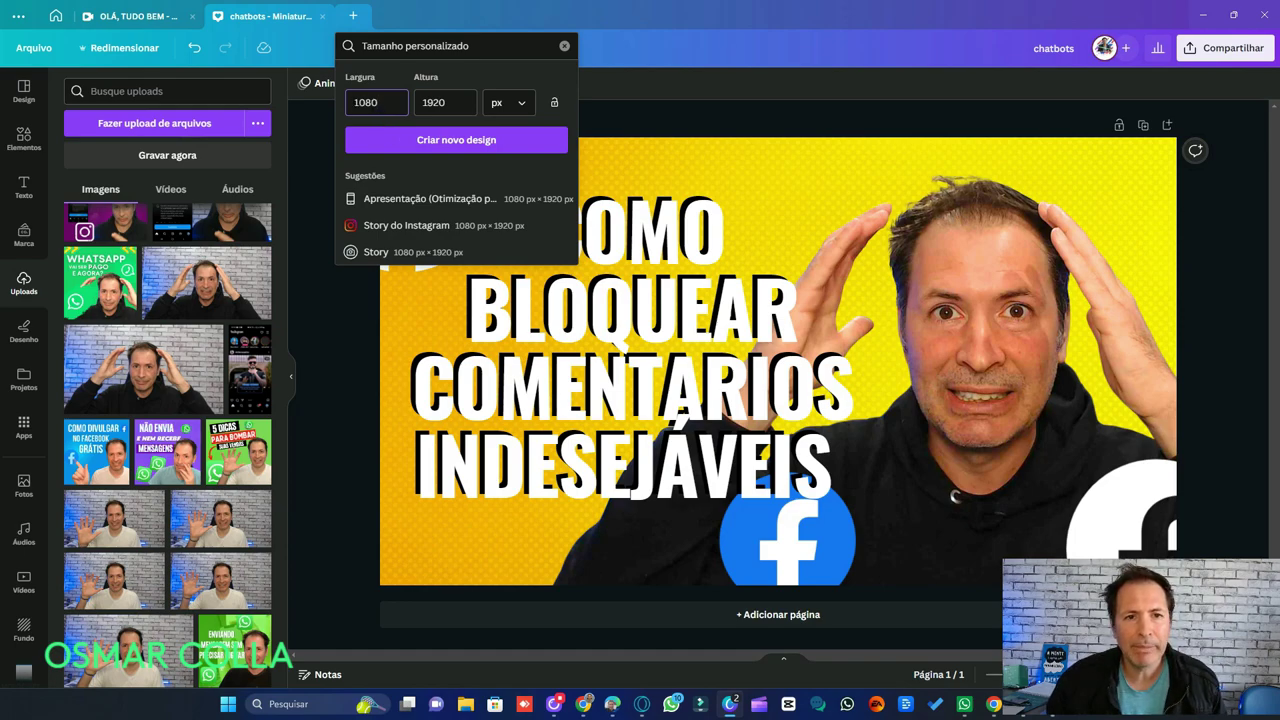
key(Tab)
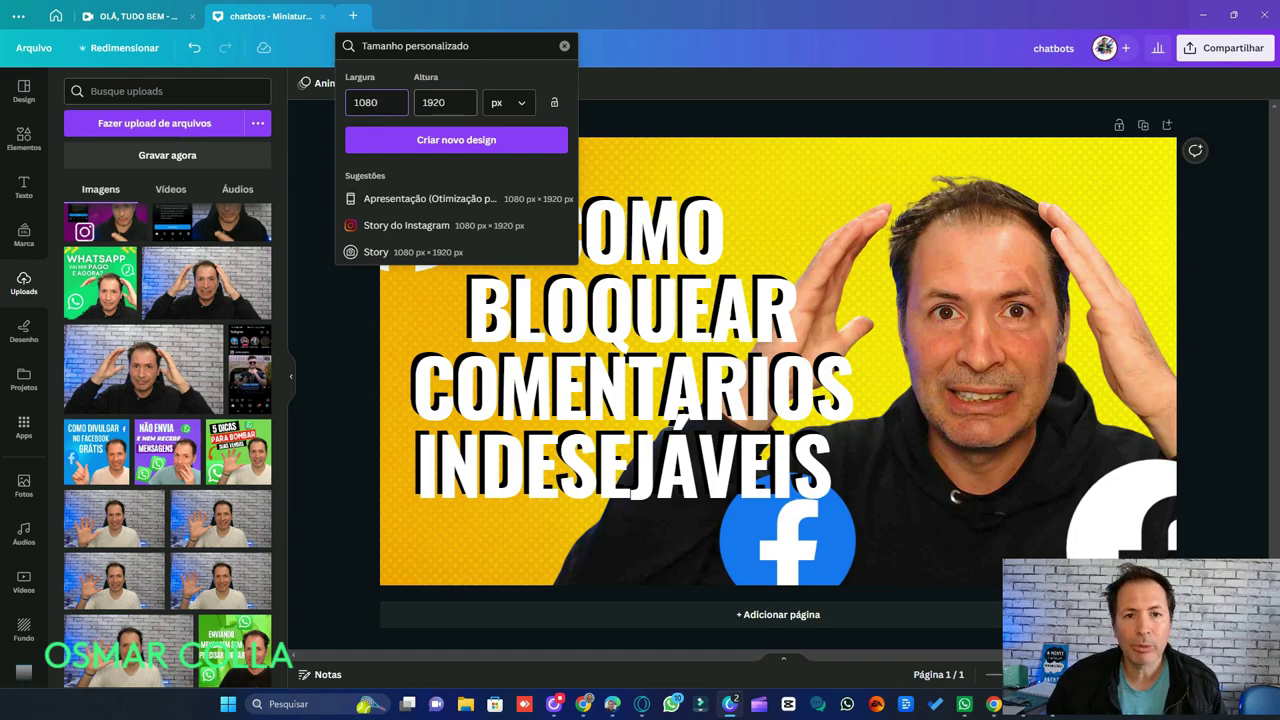
click(466, 141)
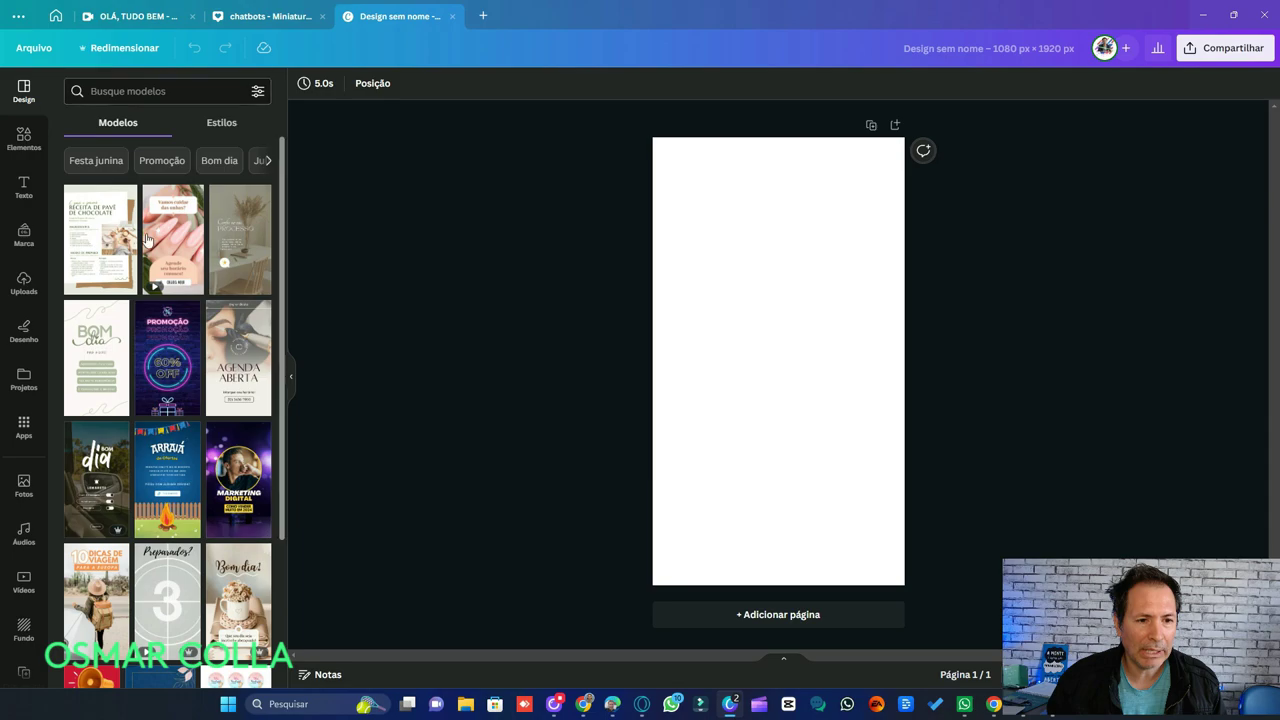
- Search the design templates for "marketing digital"
scroll(222, 357, down, 5)
scroll(222, 357, up, 5)
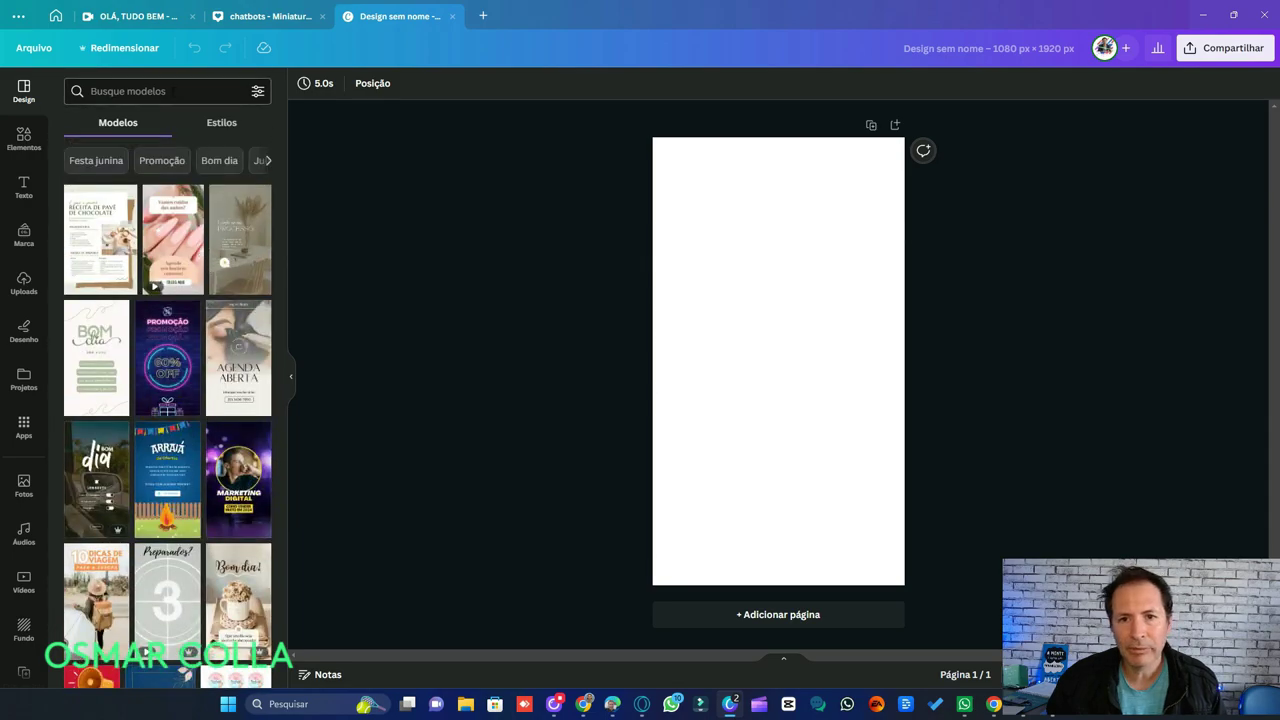
click(158, 92)
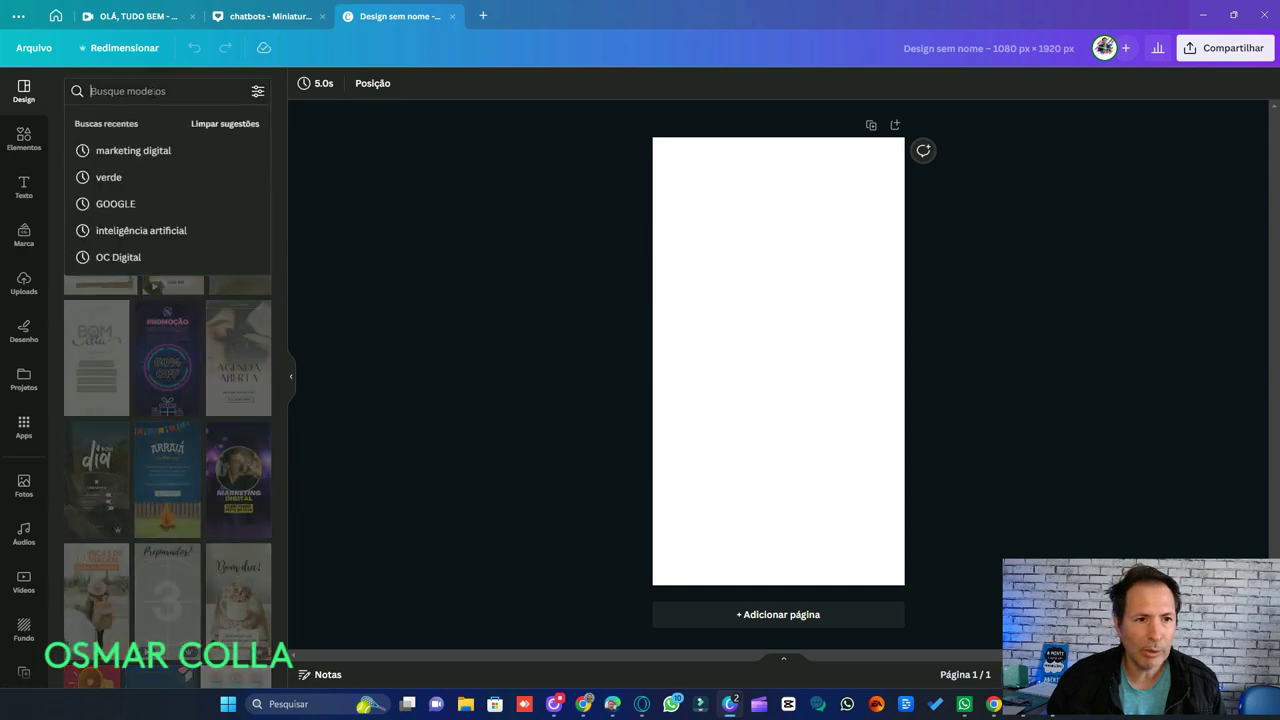
click(153, 152)
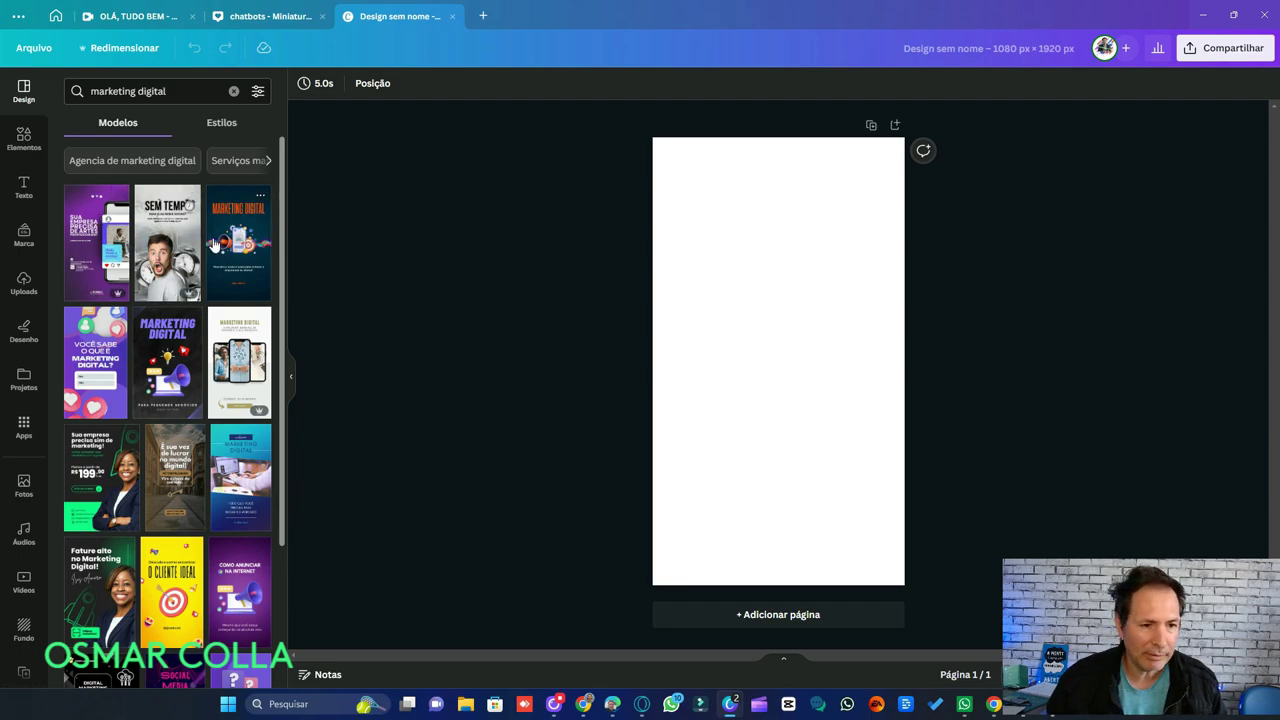
- Find the blue "Curso de Marketing Digital" video template among the results and apply it to the blank page
scroll(218, 248, down, 5)
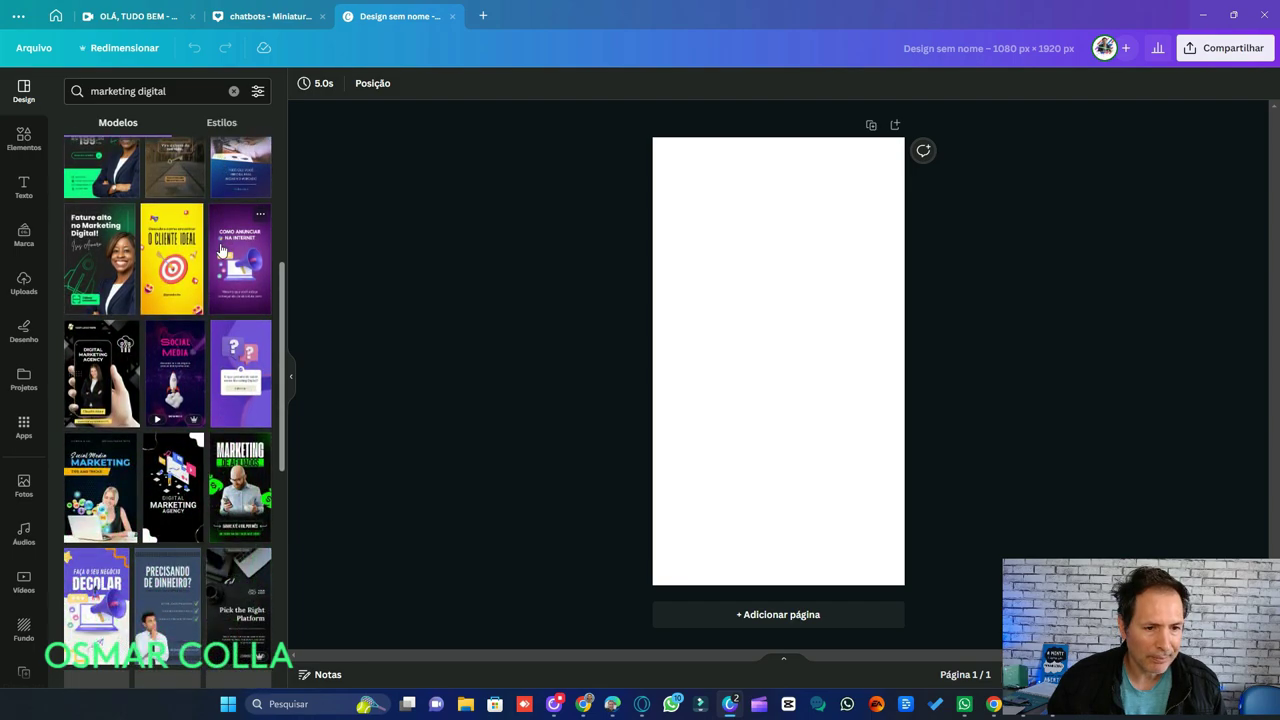
scroll(215, 270, down, 1)
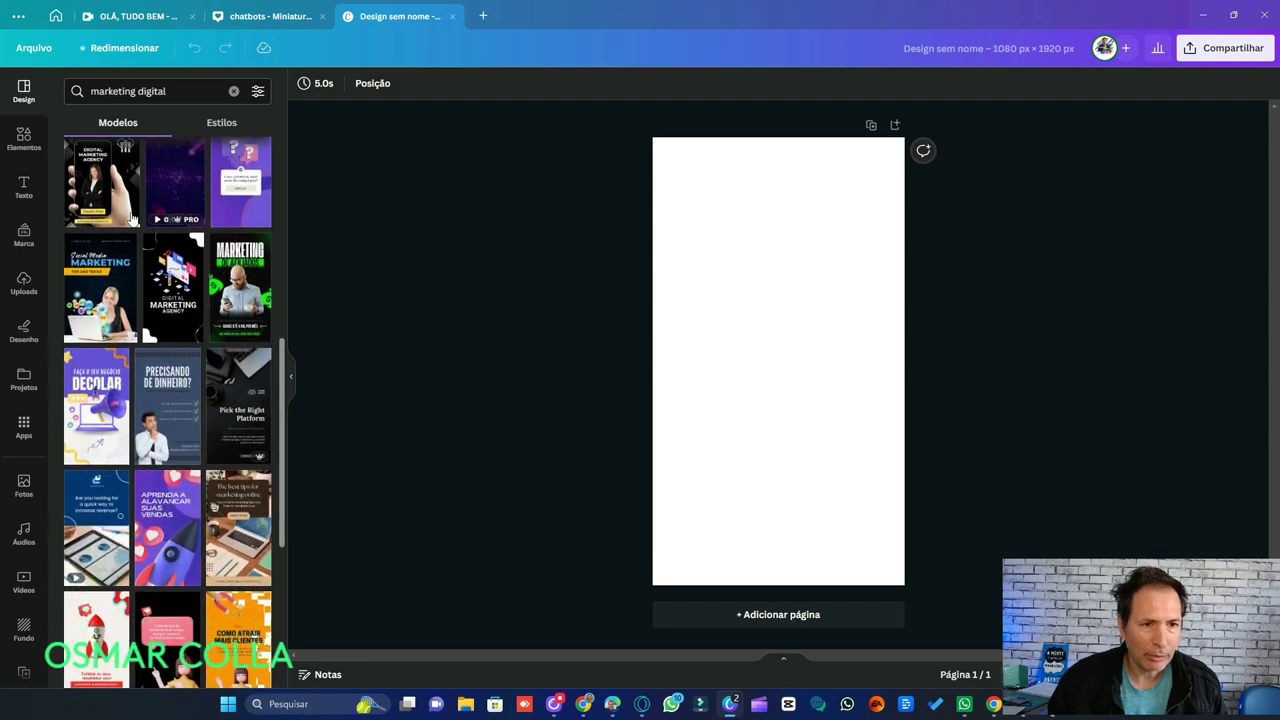
scroll(190, 270, up, 1)
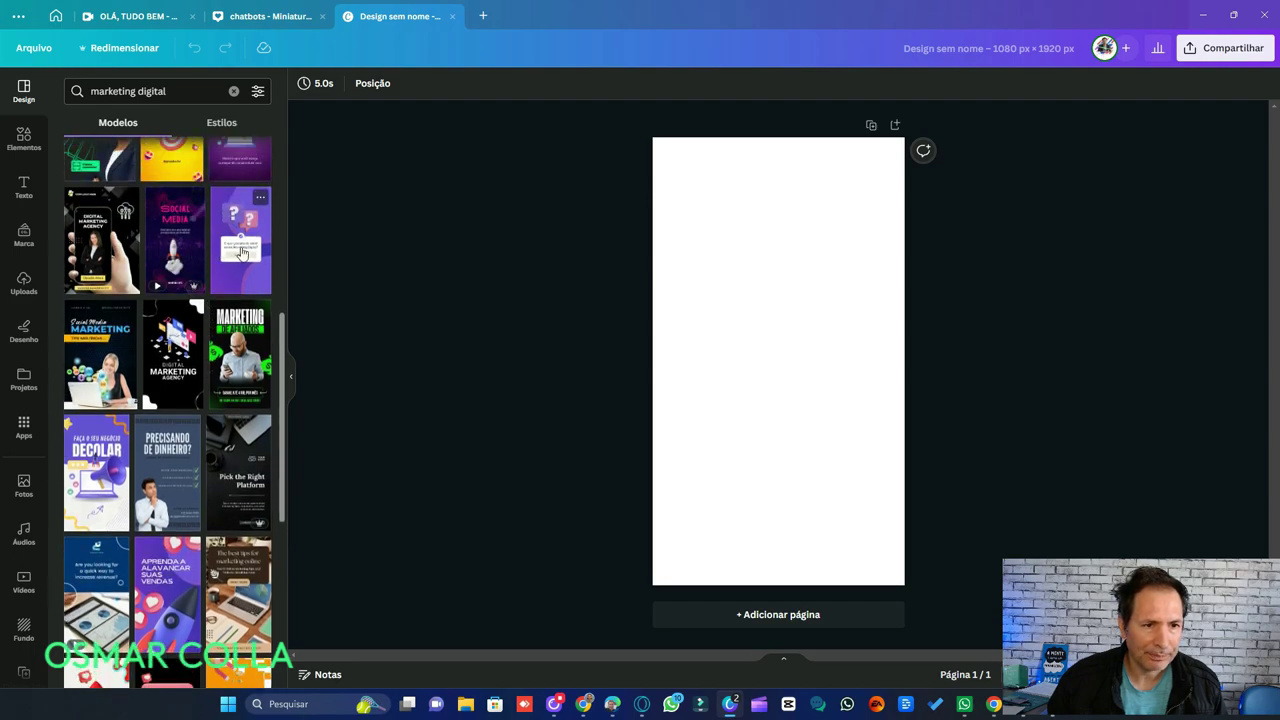
scroll(175, 265, up, 2)
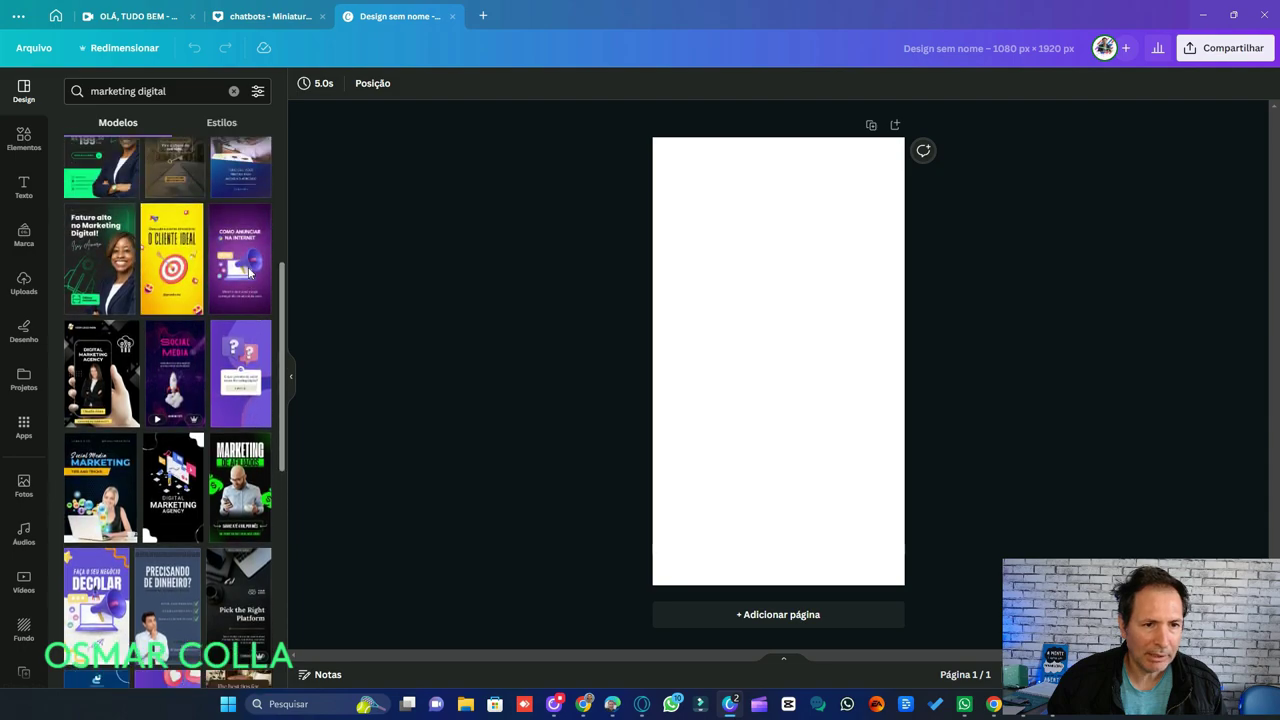
scroll(225, 255, down, 3)
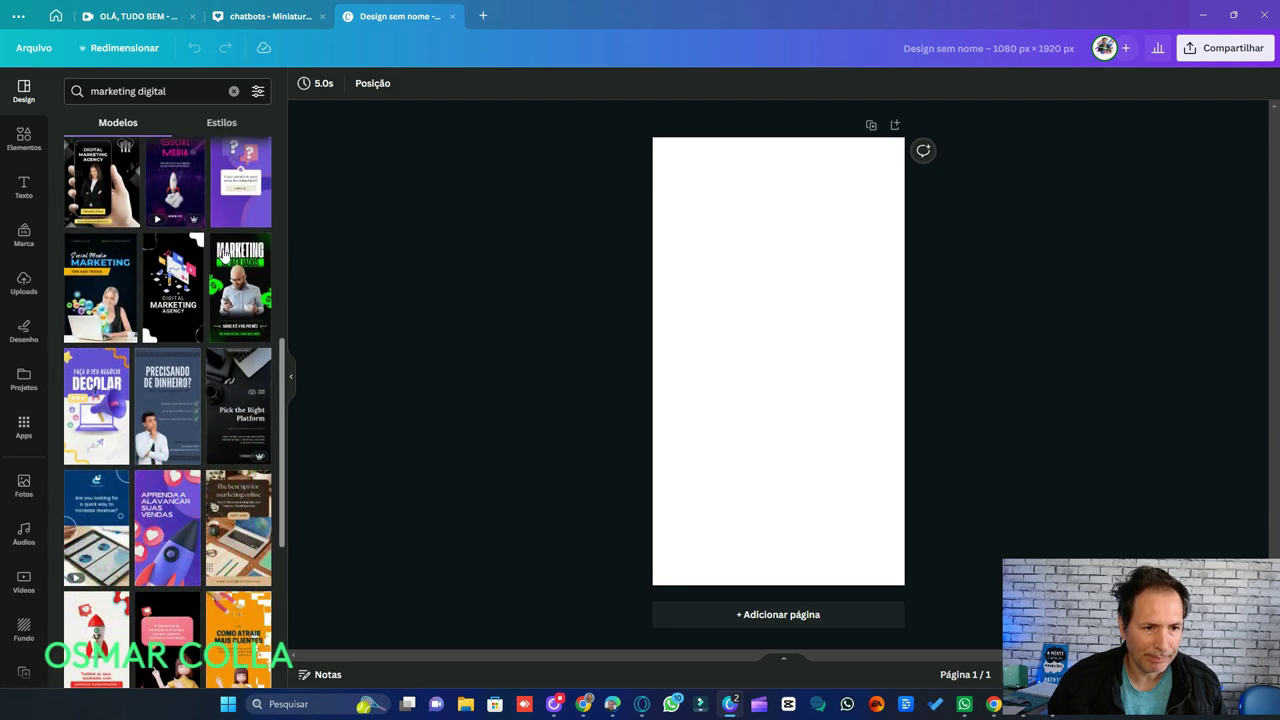
scroll(225, 255, down, 3)
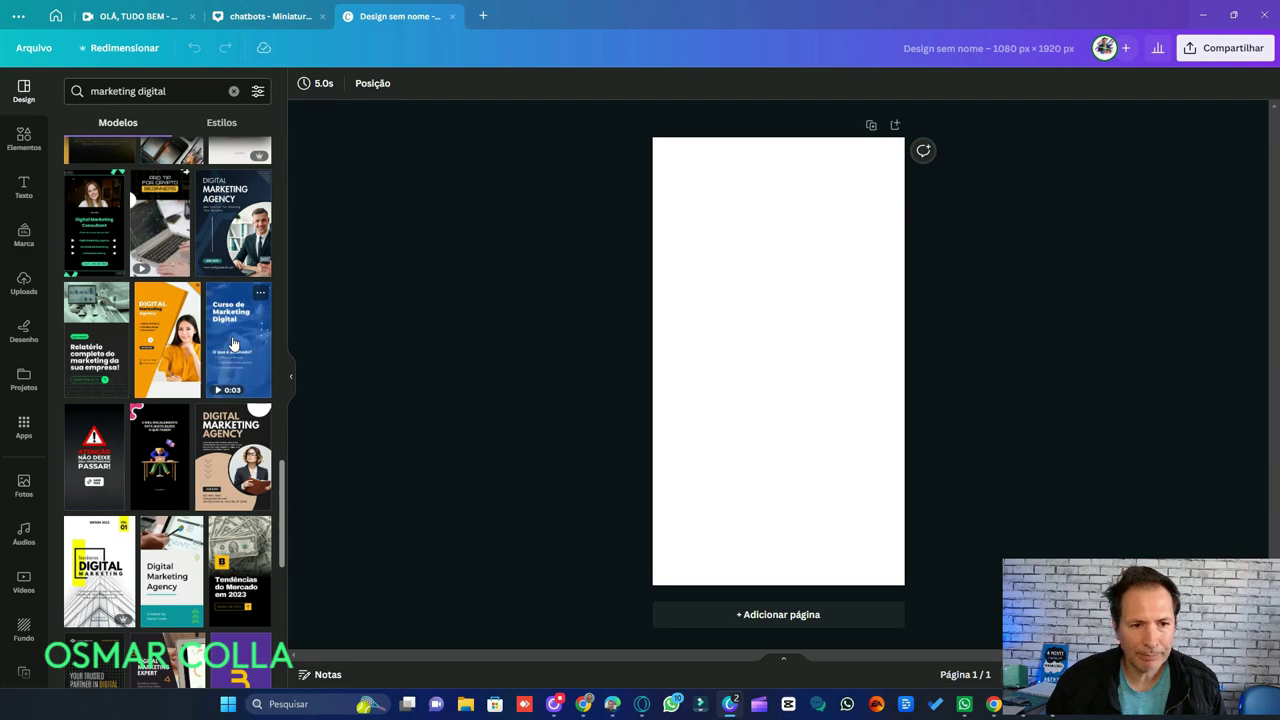
click(232, 340)
click(762, 299)
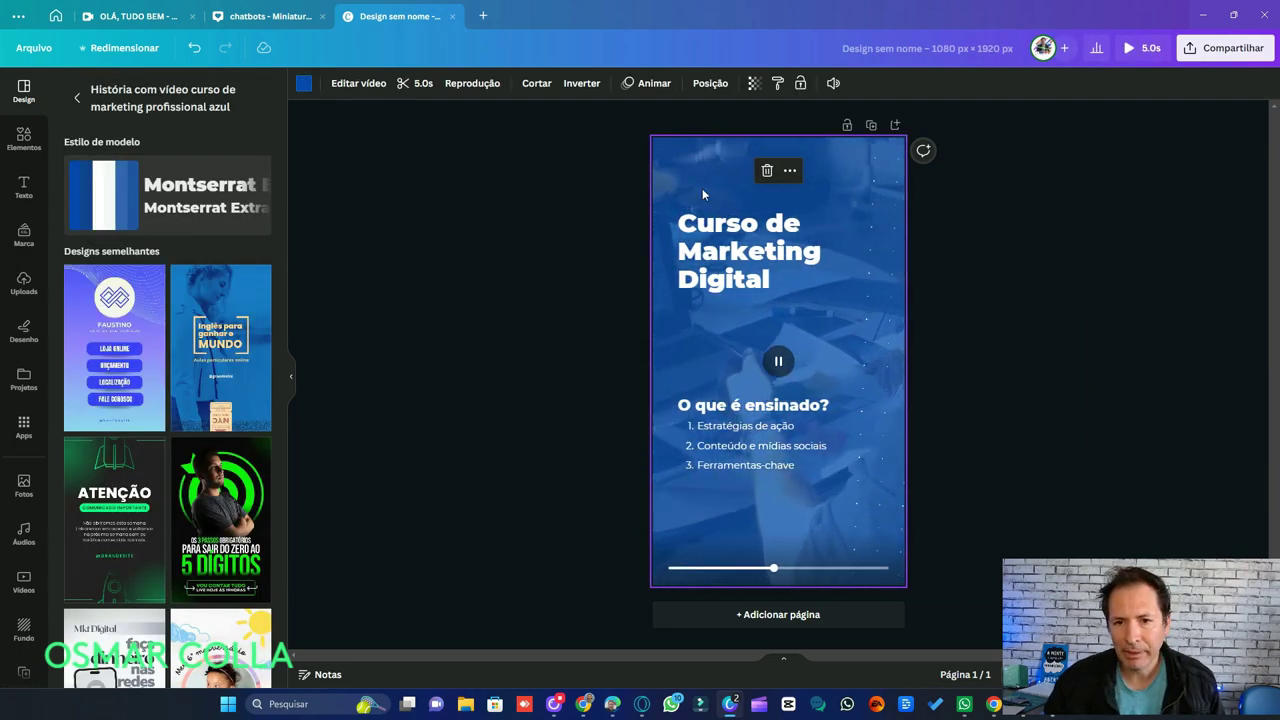
- Shorten the title to "Marketing Digital" by removing "Curso de", and delete the "O que é ensinado?" heading
click(806, 252)
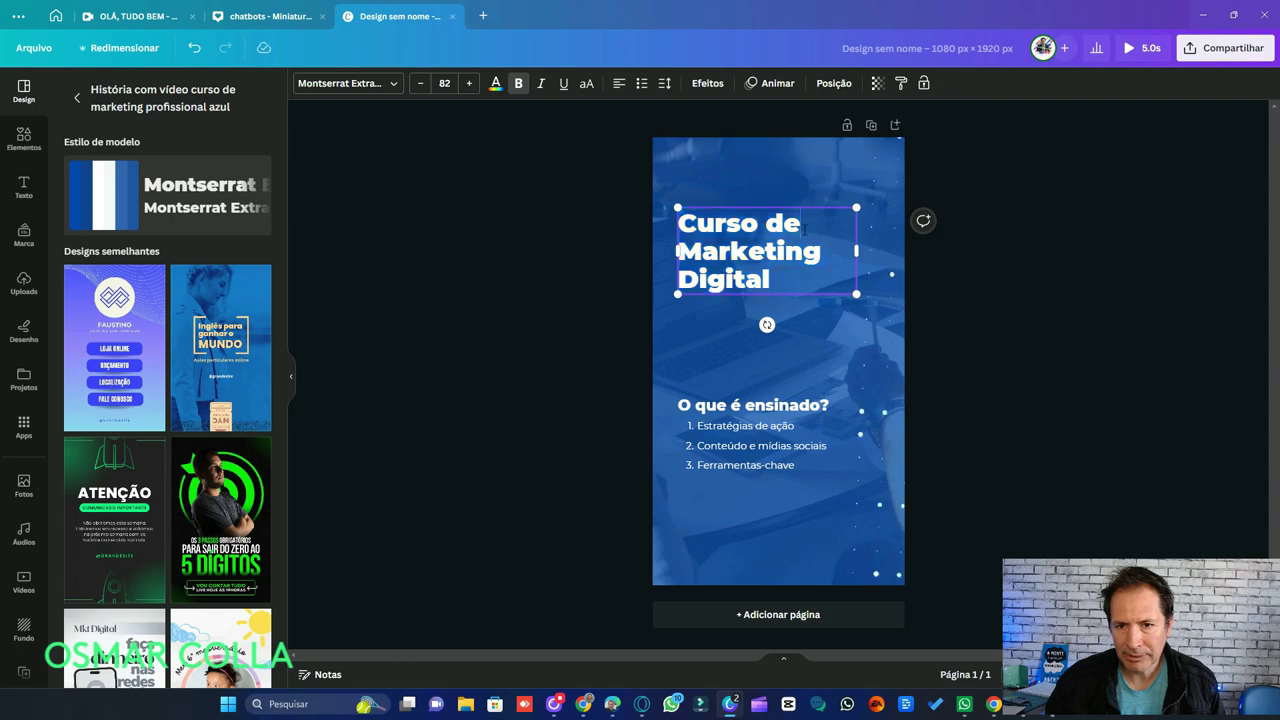
key(BackSpace)
key(BackSpace)
key(BackSpace)
key(BackSpace)
key(BackSpace)
key(BackSpace)
key(BackSpace)
key(BackSpace)
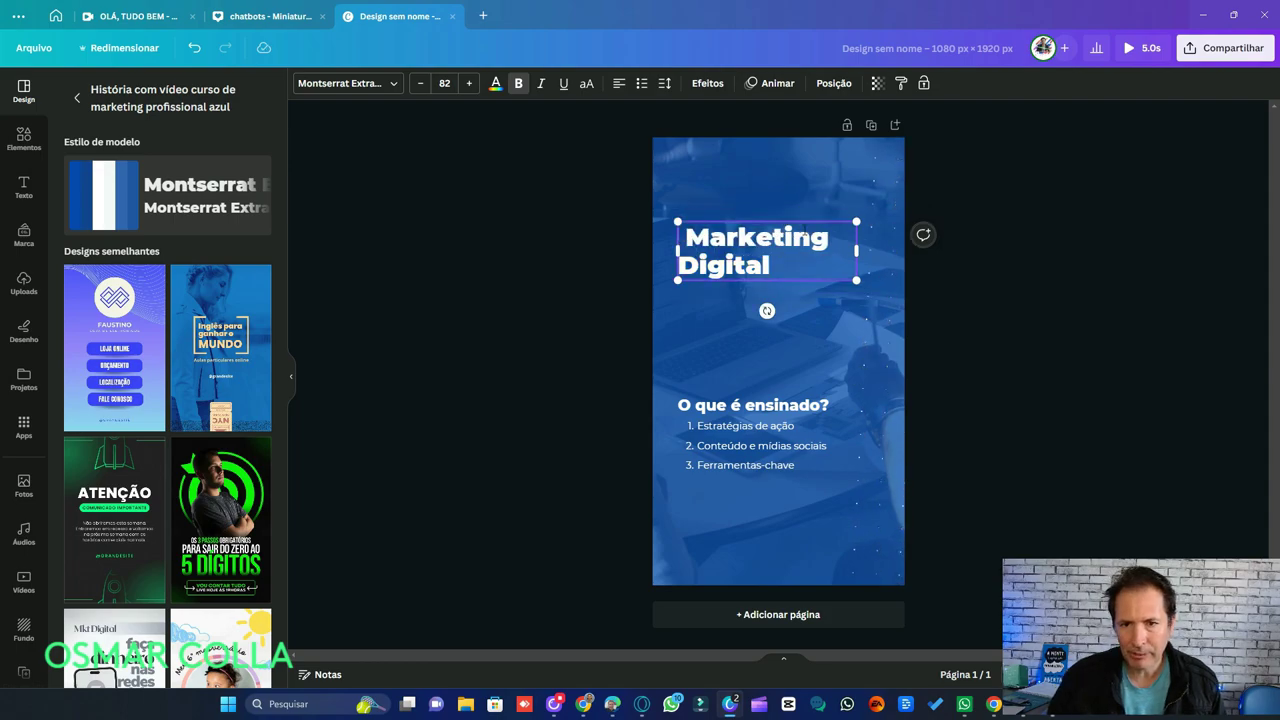
key(BackSpace)
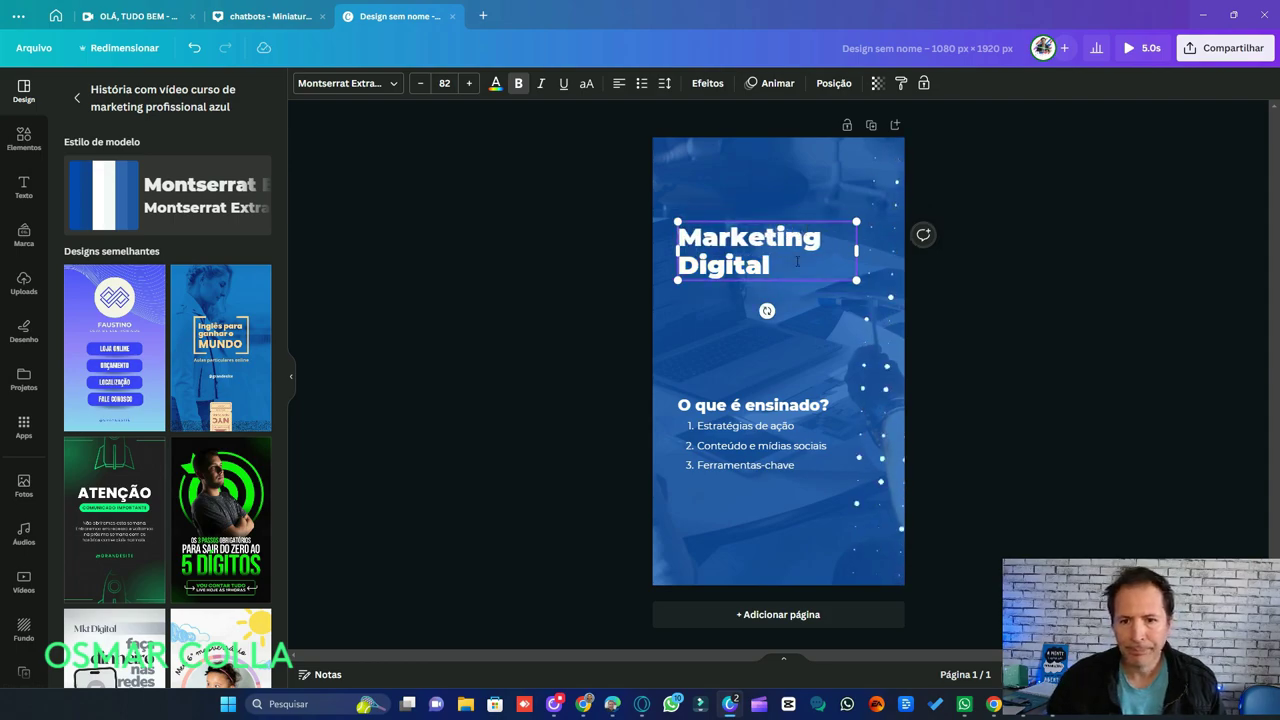
click(820, 405)
key(Delete)
- Move the numbered list and the "Marketing Digital" title slightly to the right on the page
click(790, 446)
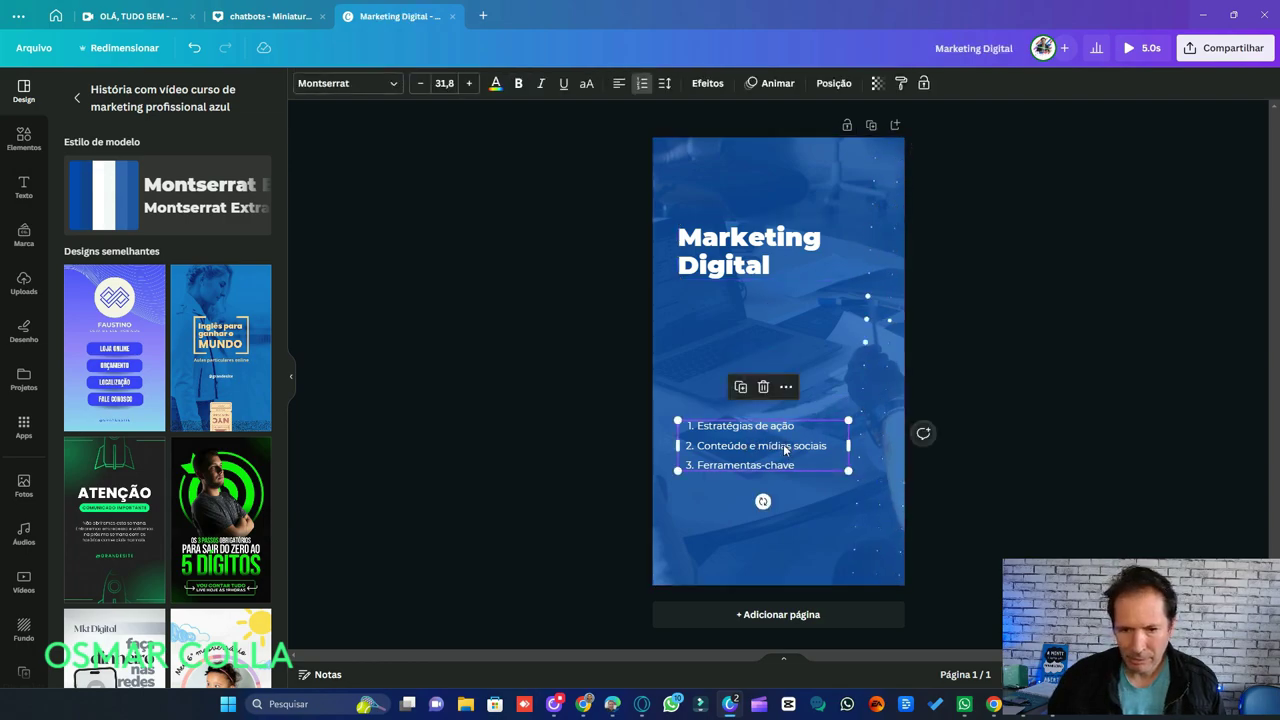
key(Return)
click(1016, 349)
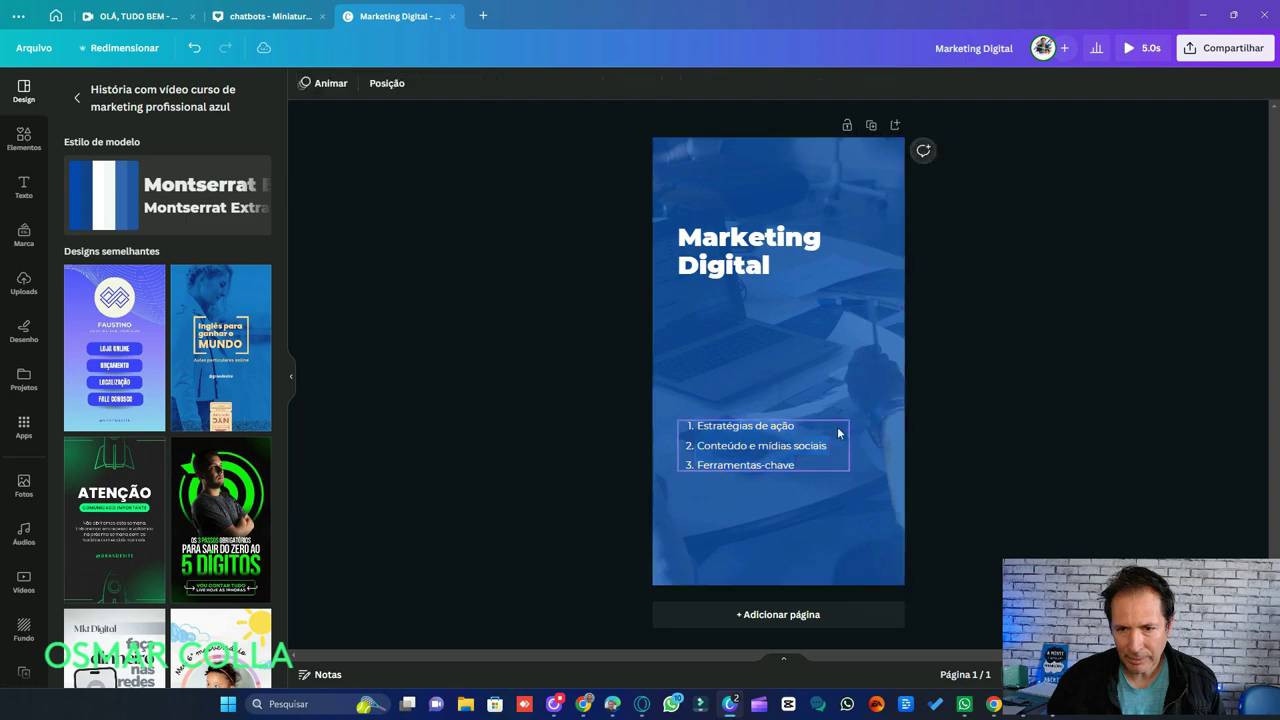
drag(813, 447, 830, 443)
drag(793, 252, 805, 250)
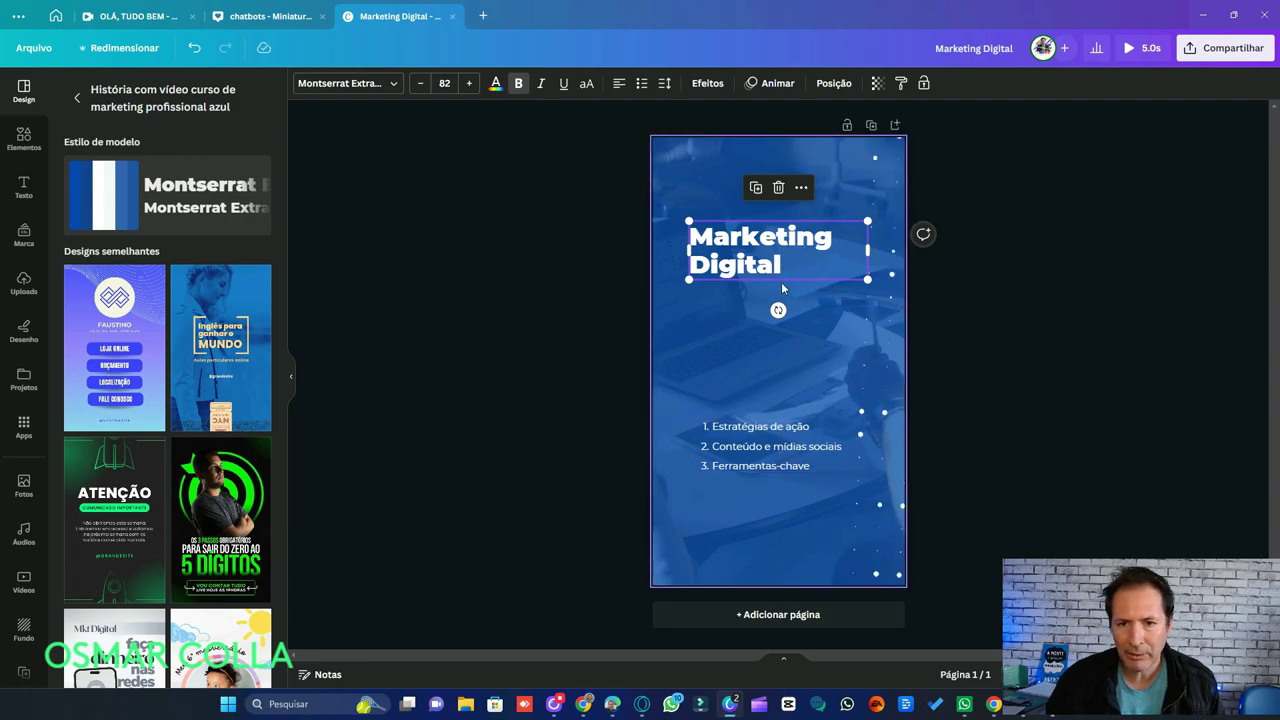
- Try the Flutuante effect on the "Marketing Digital" title, and apply the Fundo effect instead
click(708, 84)
click(238, 168)
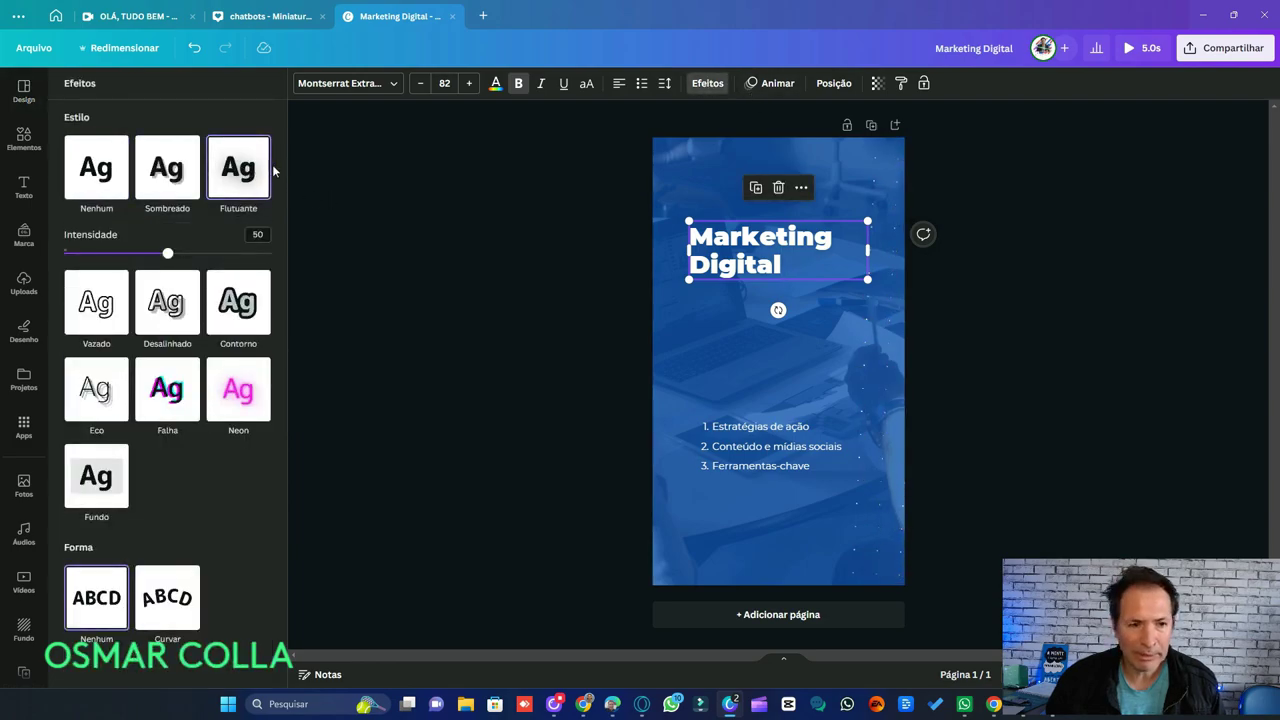
click(100, 478)
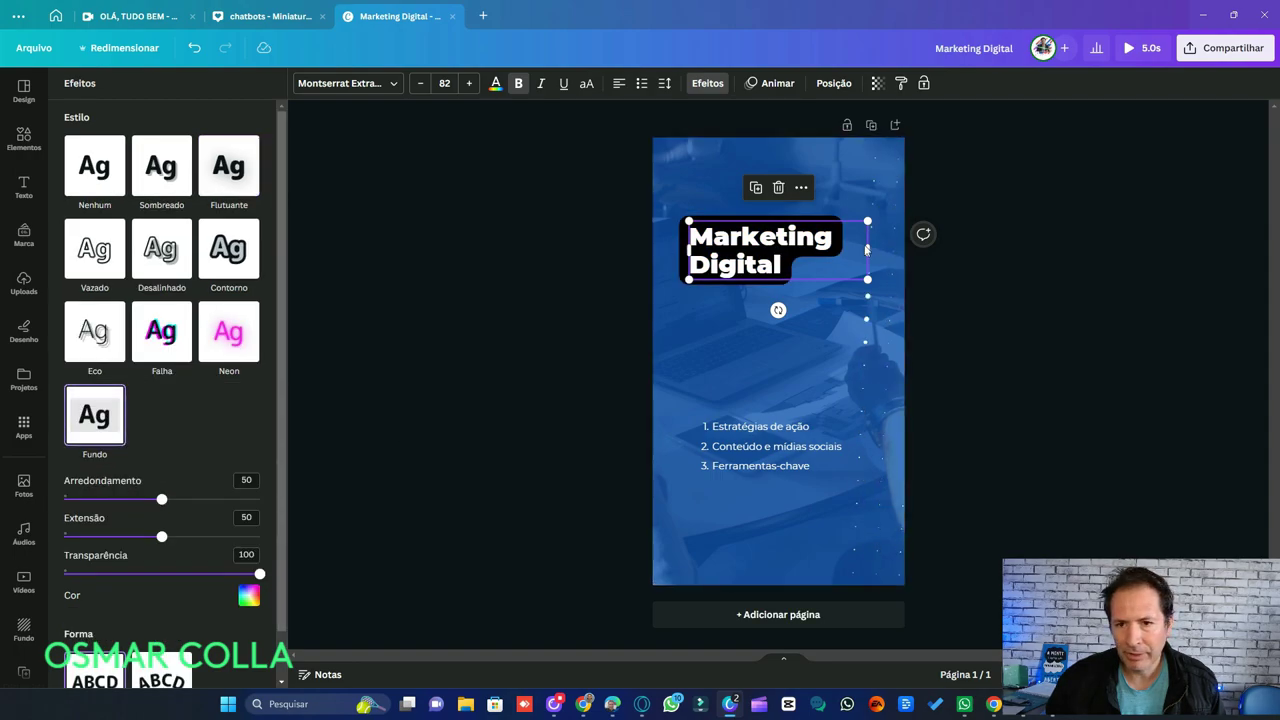
- Try the Flutuante effect on the numbered list, and apply the Fundo effect instead to match the title
click(788, 445)
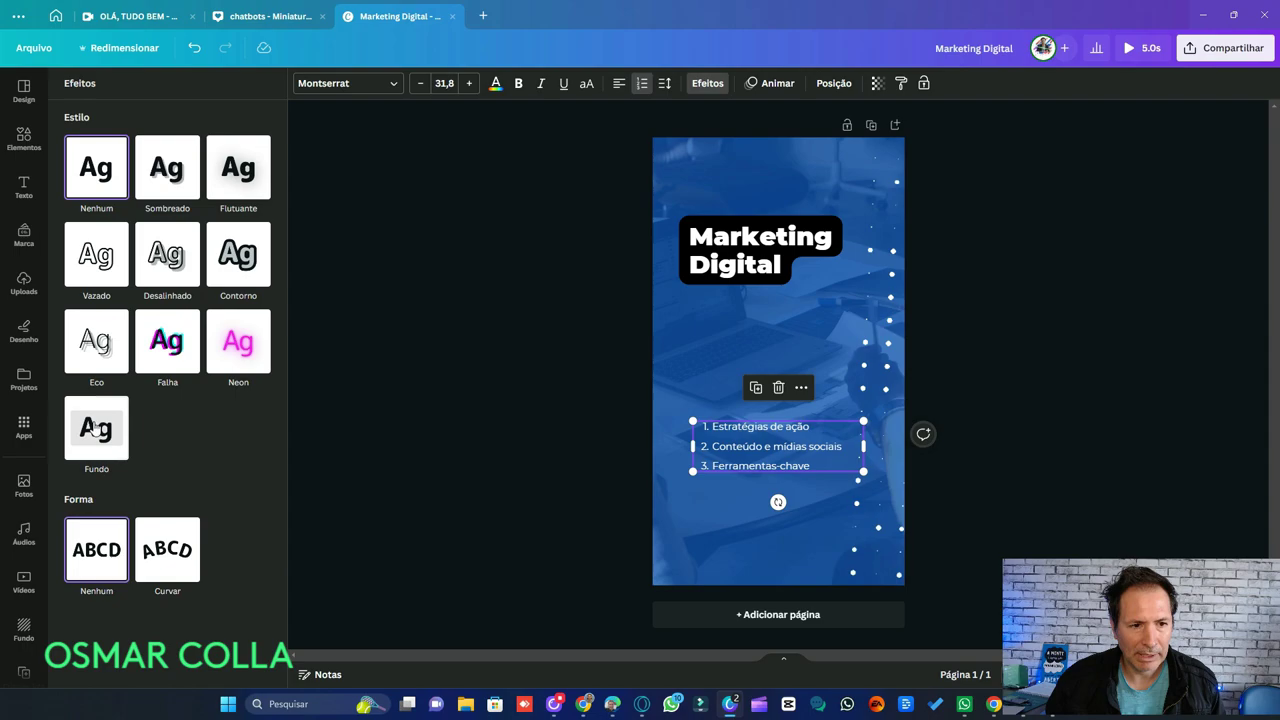
click(238, 167)
click(98, 470)
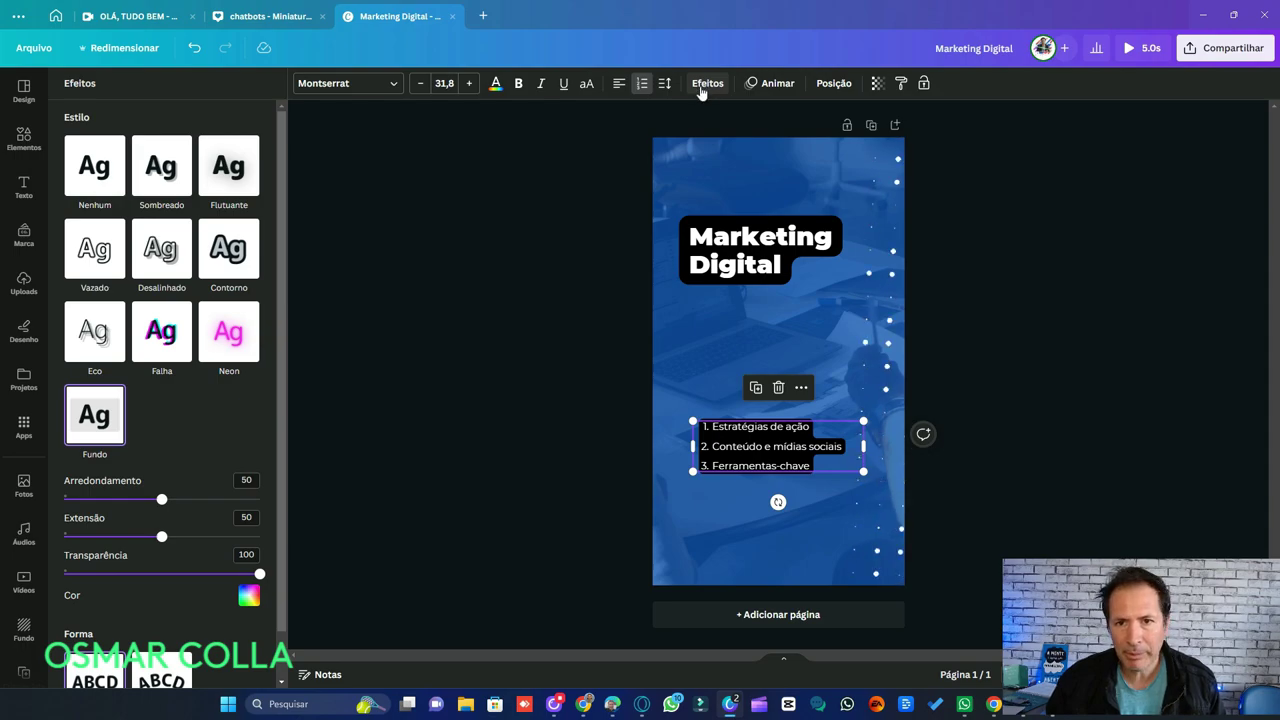
click(783, 254)
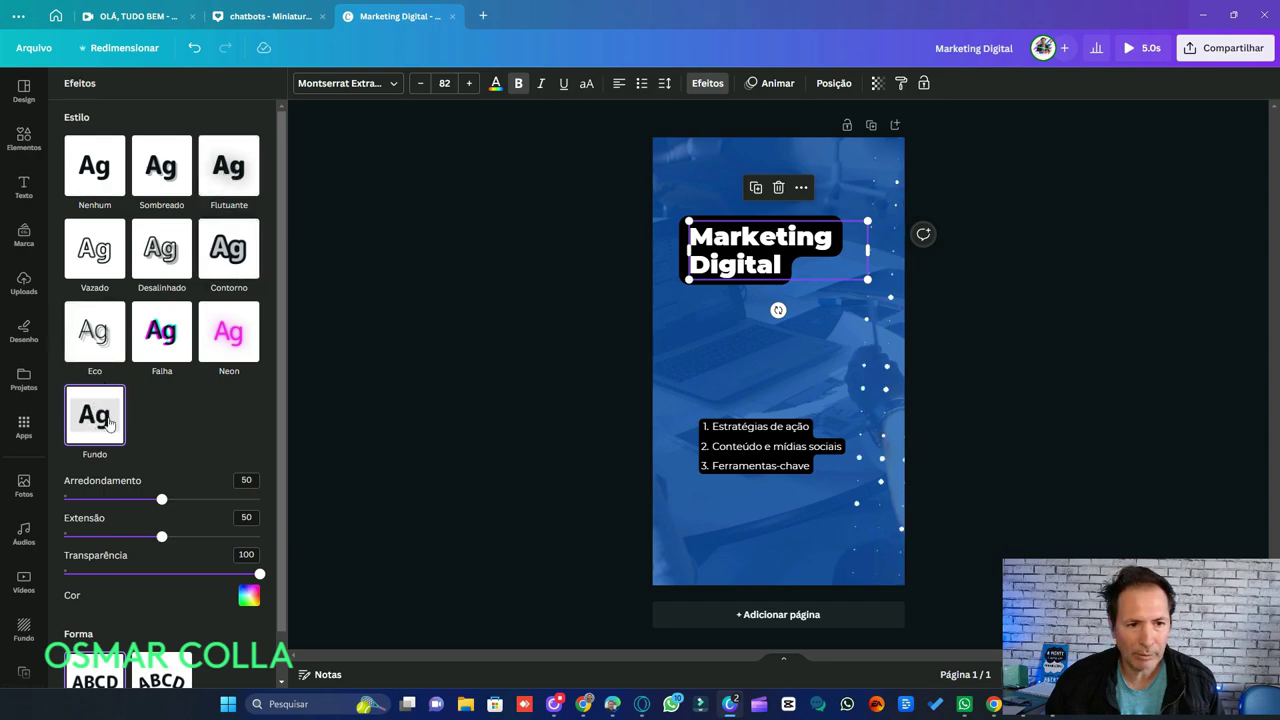
- Enlarge the numbered list to a font size of about 37.4 and position it slightly lower on the page
drag(833, 458, 878, 431)
drag(697, 430, 678, 425)
drag(788, 455, 793, 460)
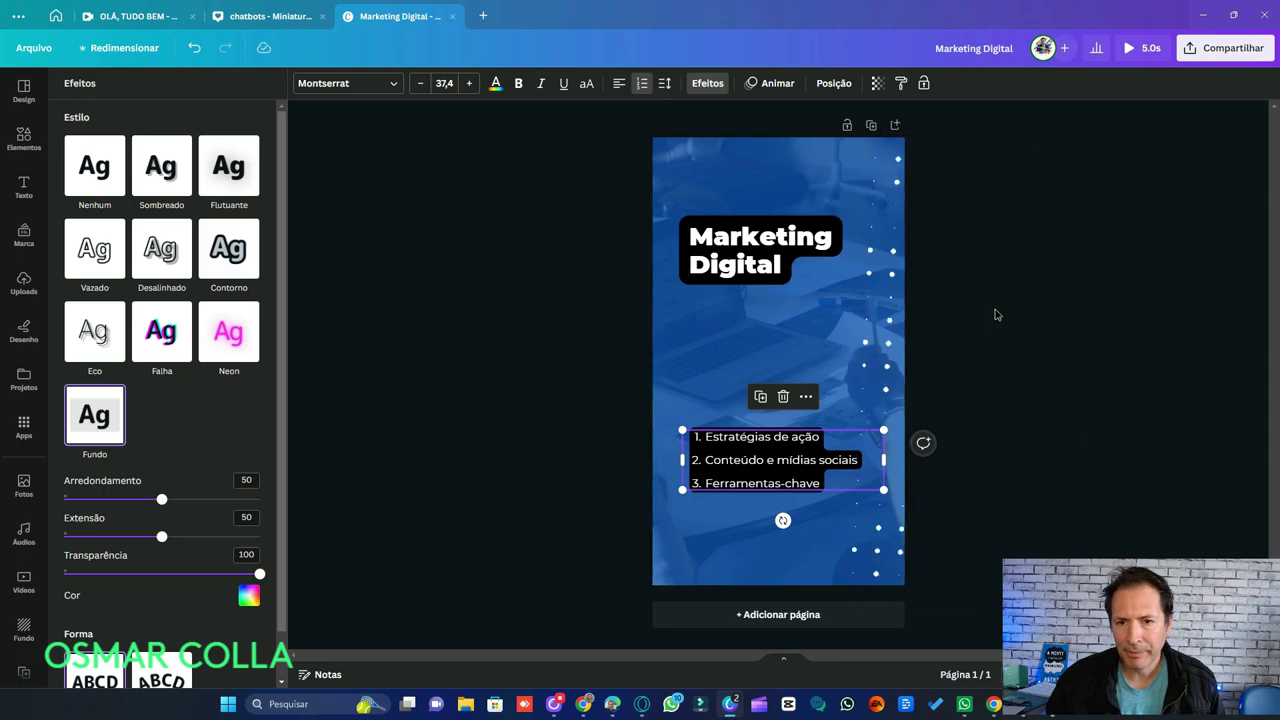
key(Escape)
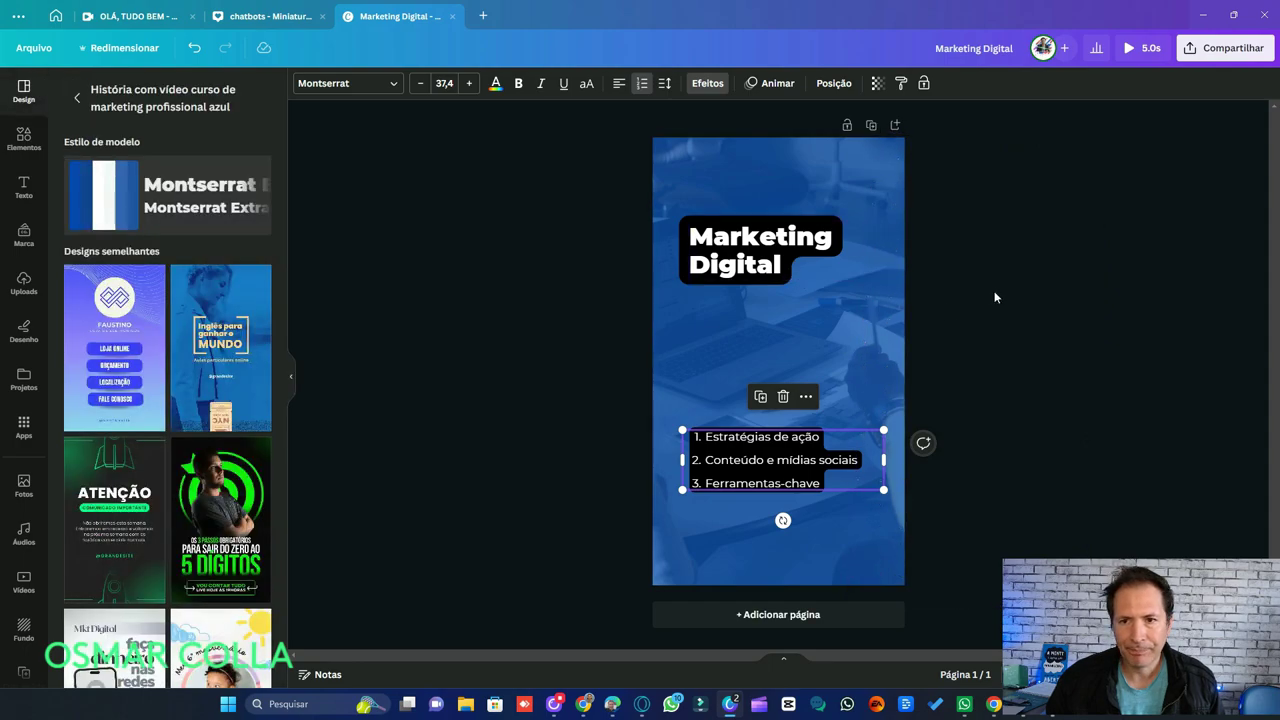
key(Escape)
click(716, 281)
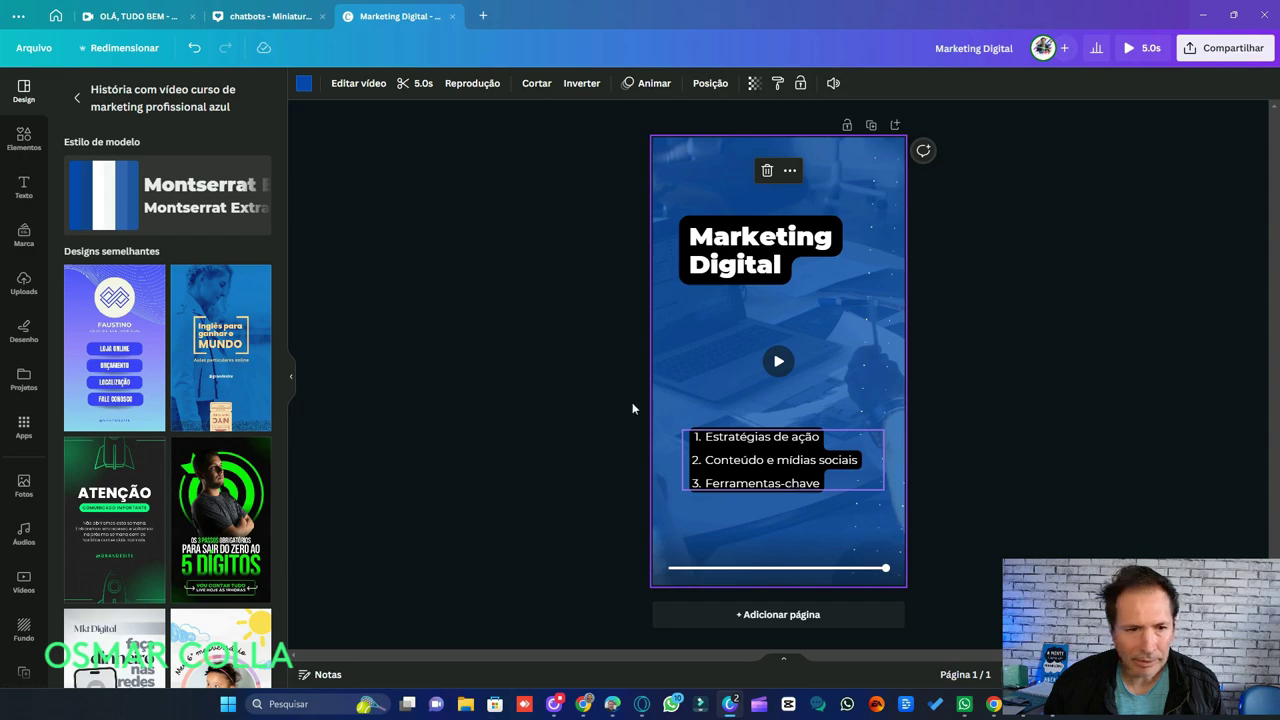
- Open the Criar em lote app and start entering the data manually
scroll(25, 425, down, 1)
scroll(25, 425, down, 3)
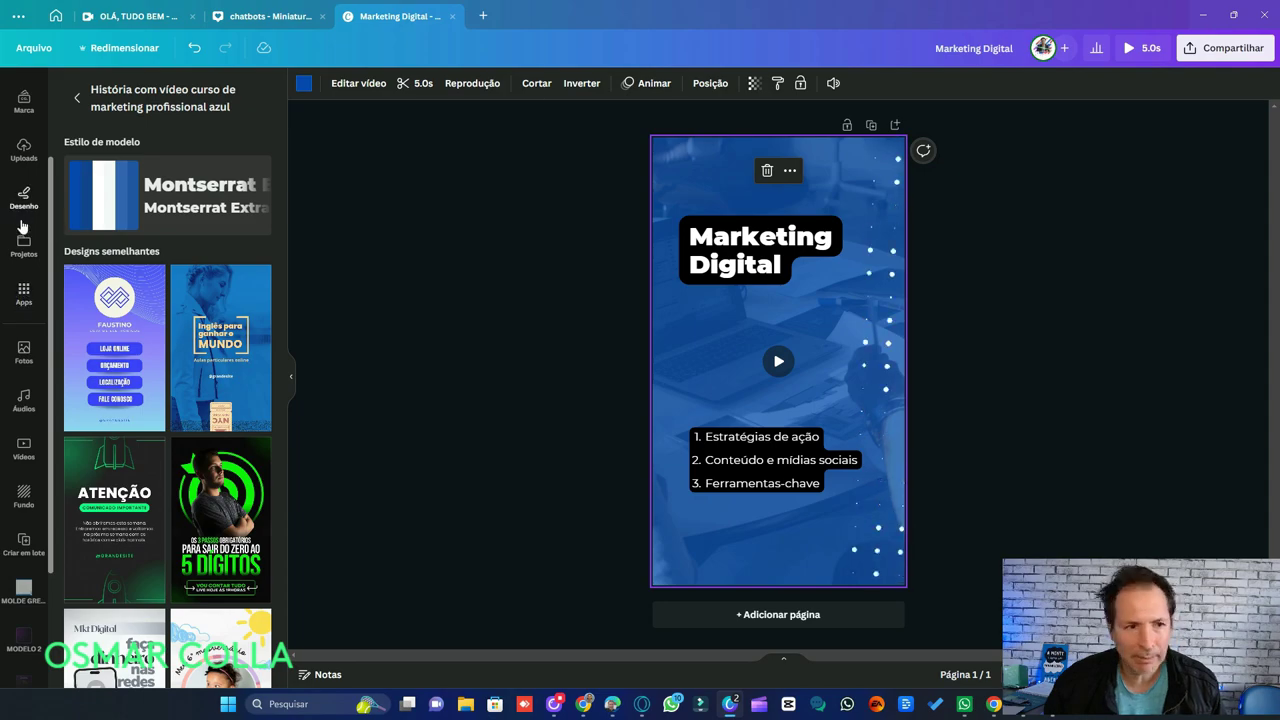
click(25, 292)
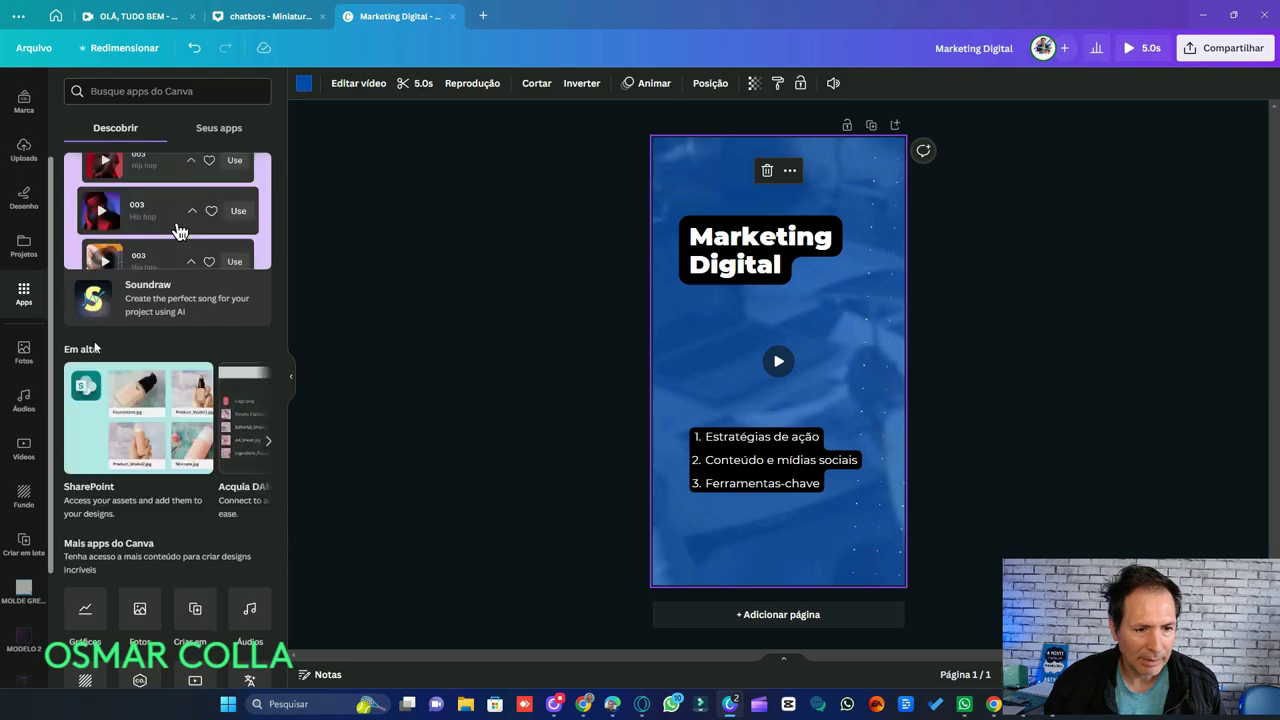
scroll(155, 356, down, 3)
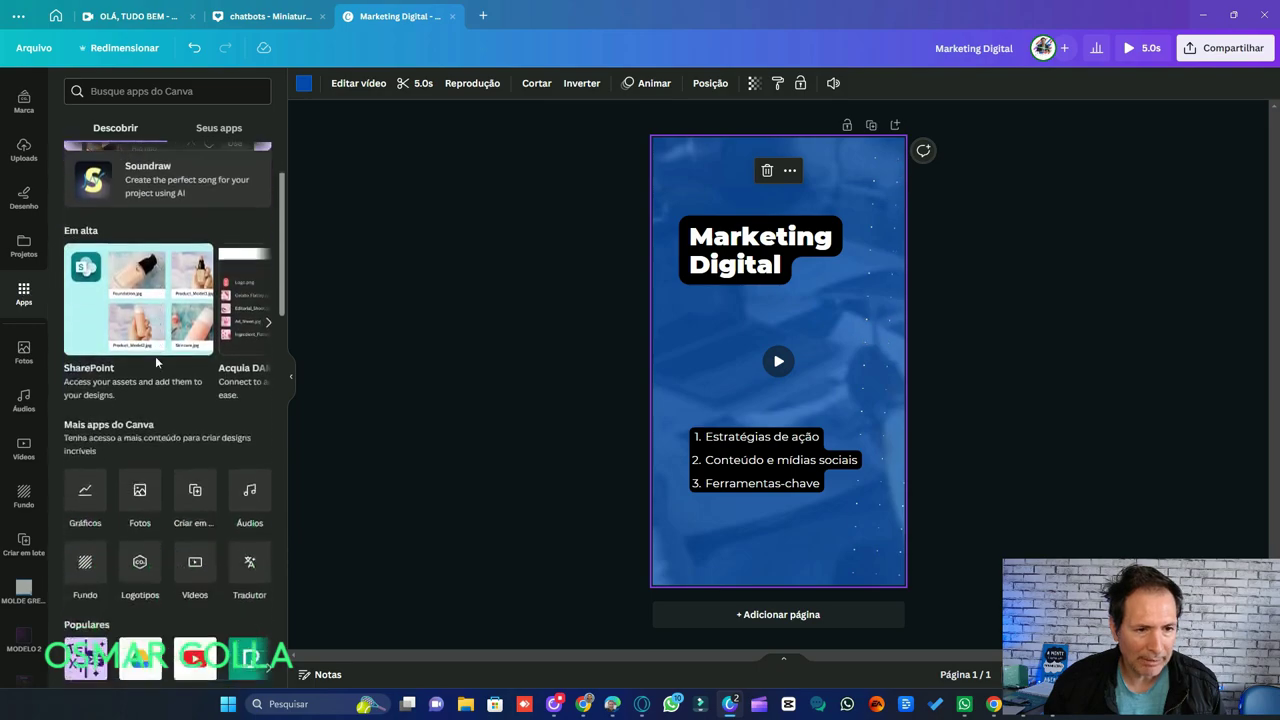
click(196, 505)
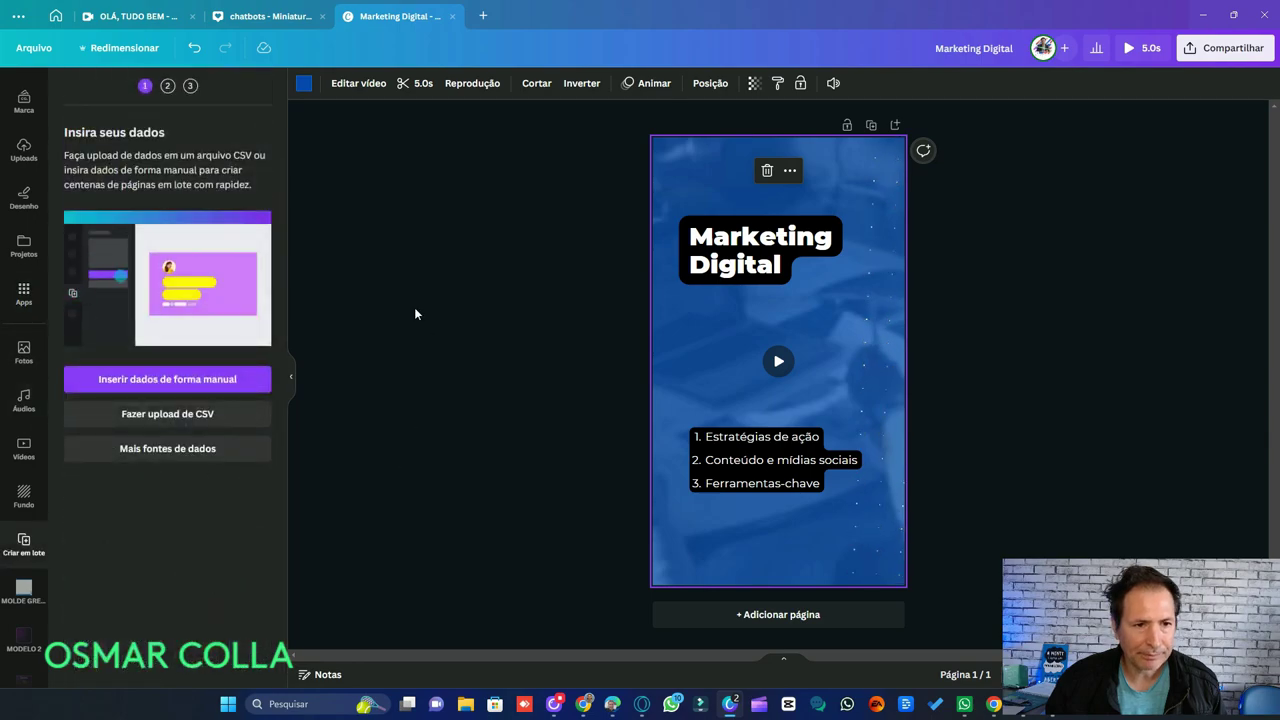
click(176, 379)
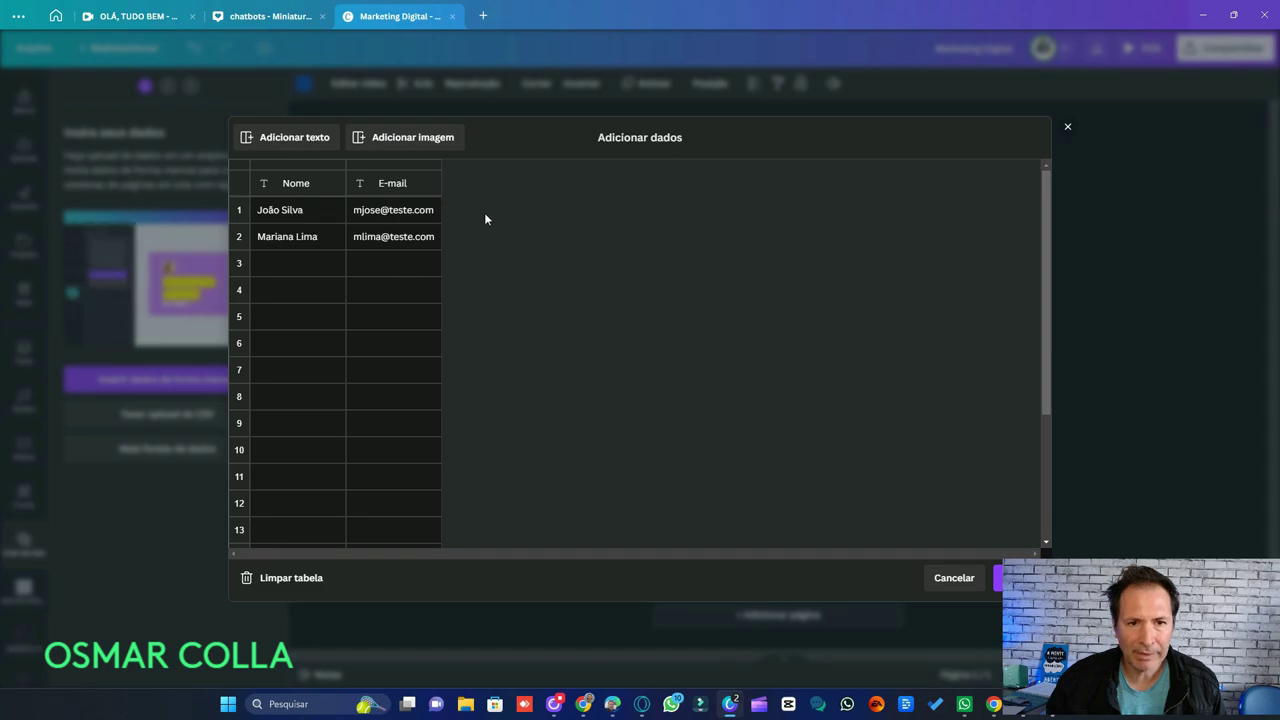
- Switch to ChatGPT and copy the table rows from Engajamento to Influenciadores, without the header row
mouse_move(585, 705)
click(586, 640)
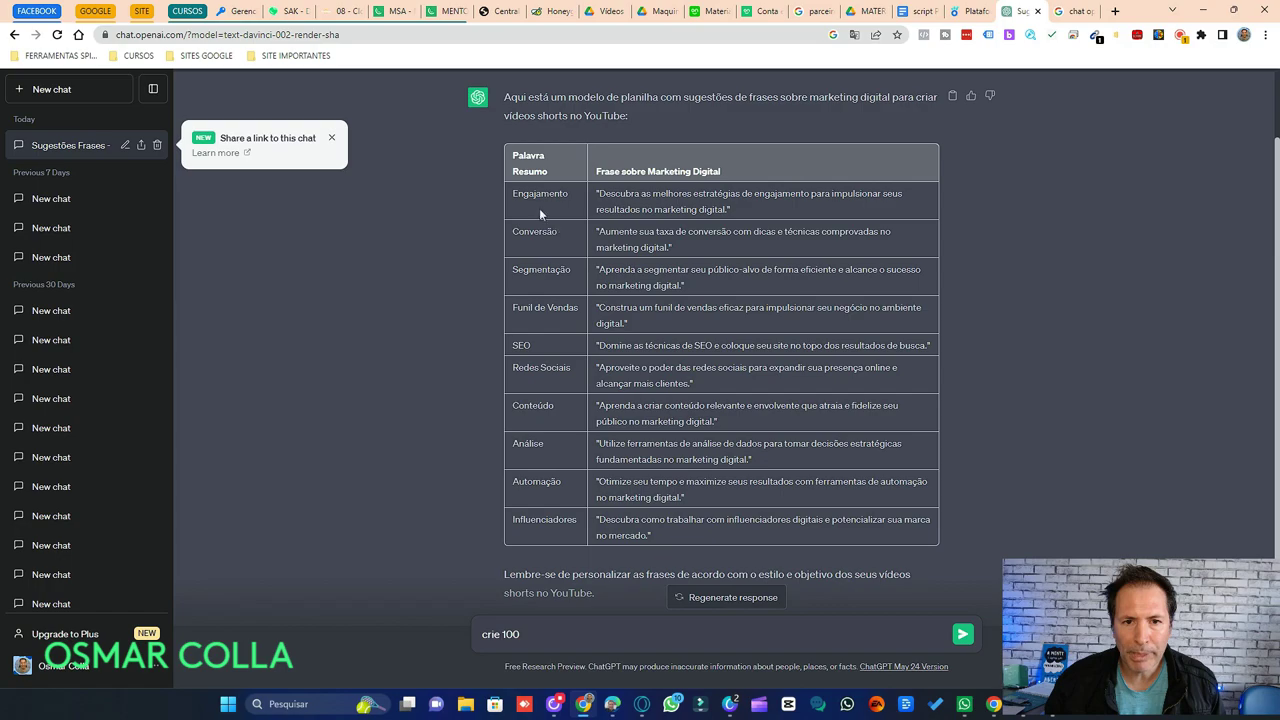
drag(513, 199, 815, 545)
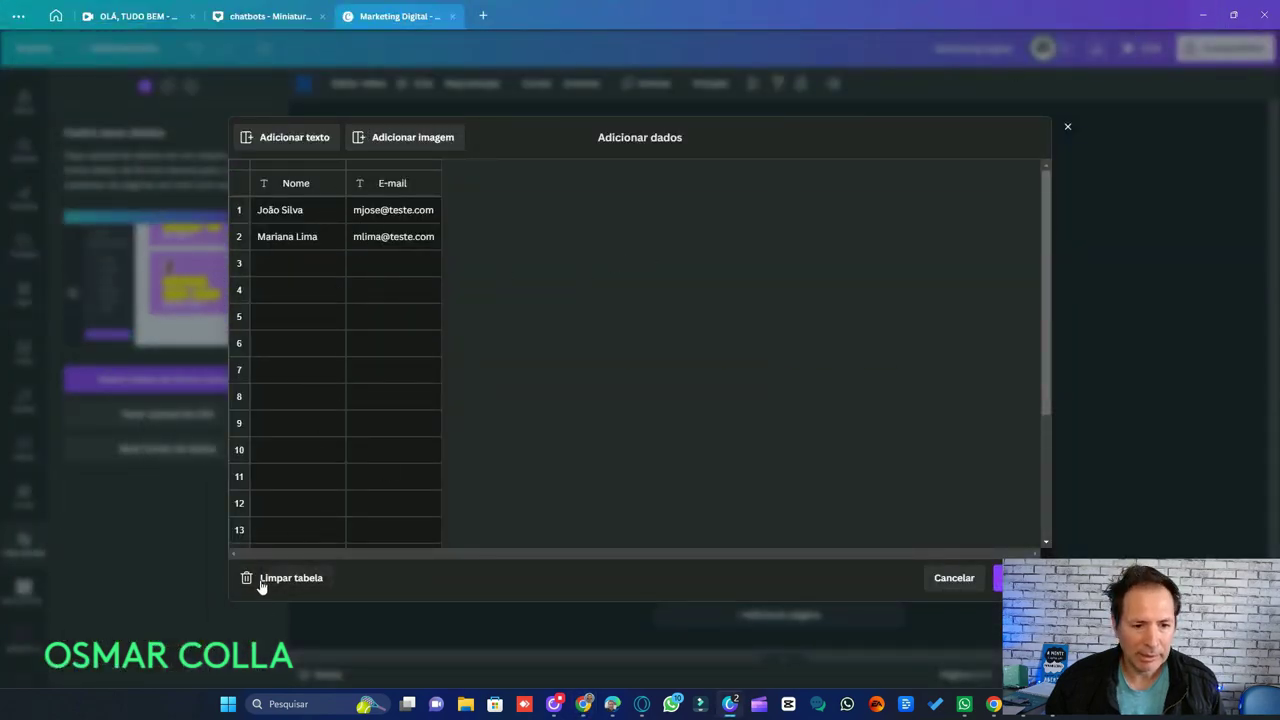
- Back in Canva, clear the sample data table and set up two text columns named "Palavra" and "Frase"
click(310, 584)
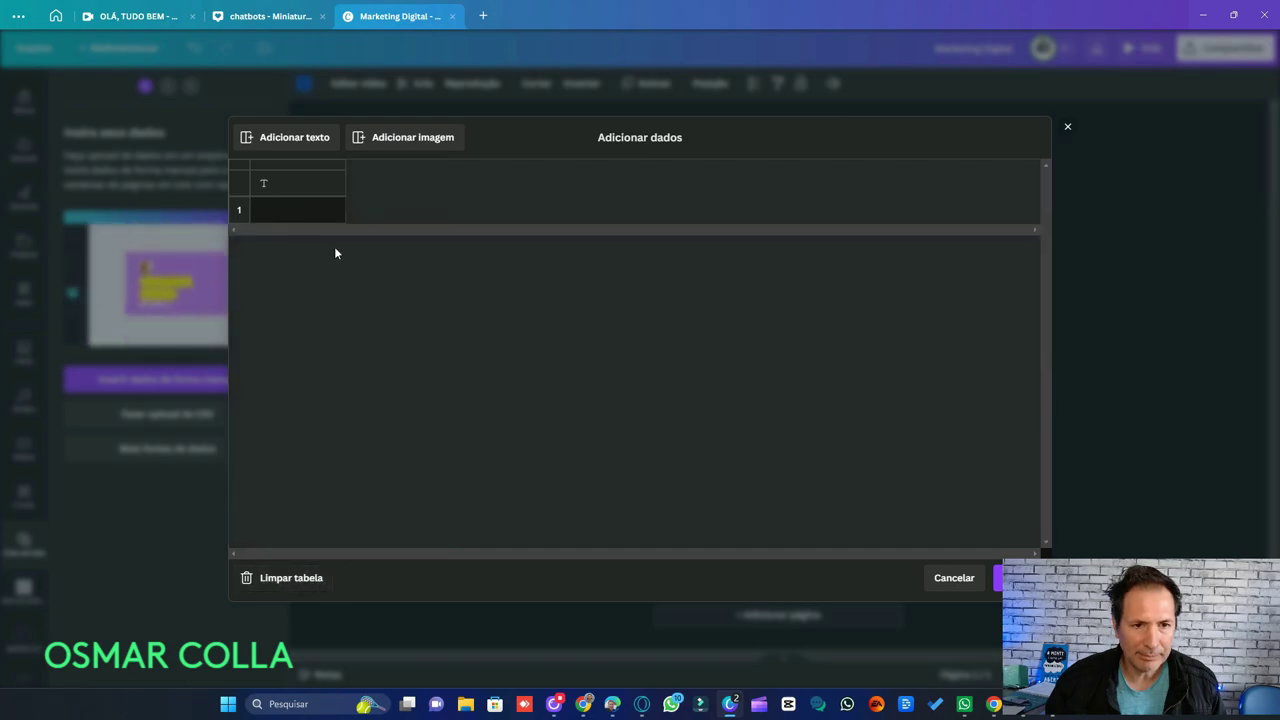
click(292, 179)
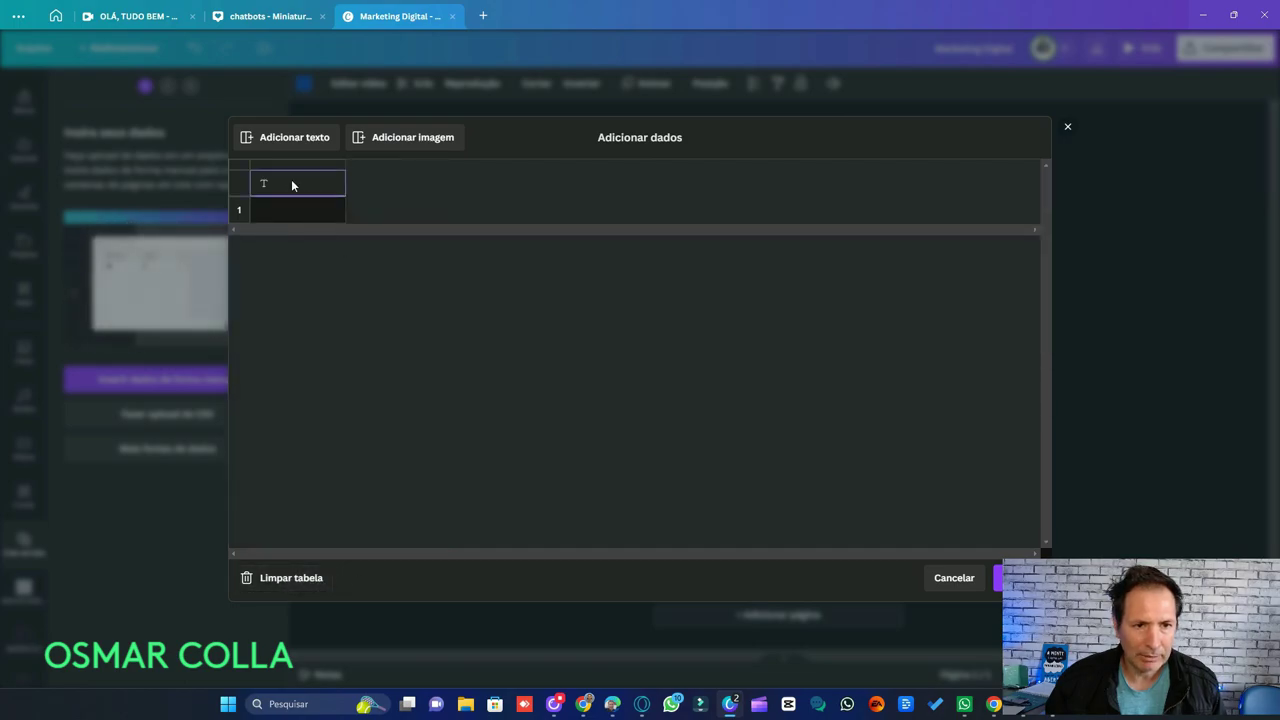
text(P)
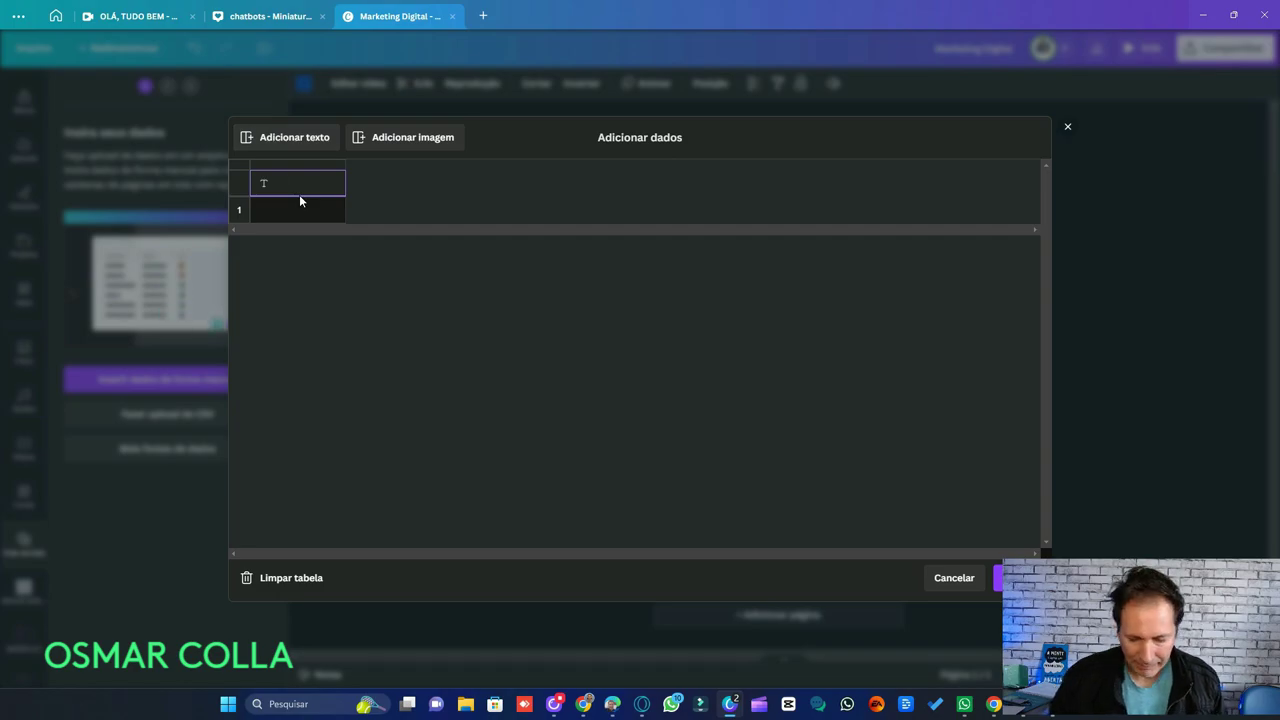
text(alavra)
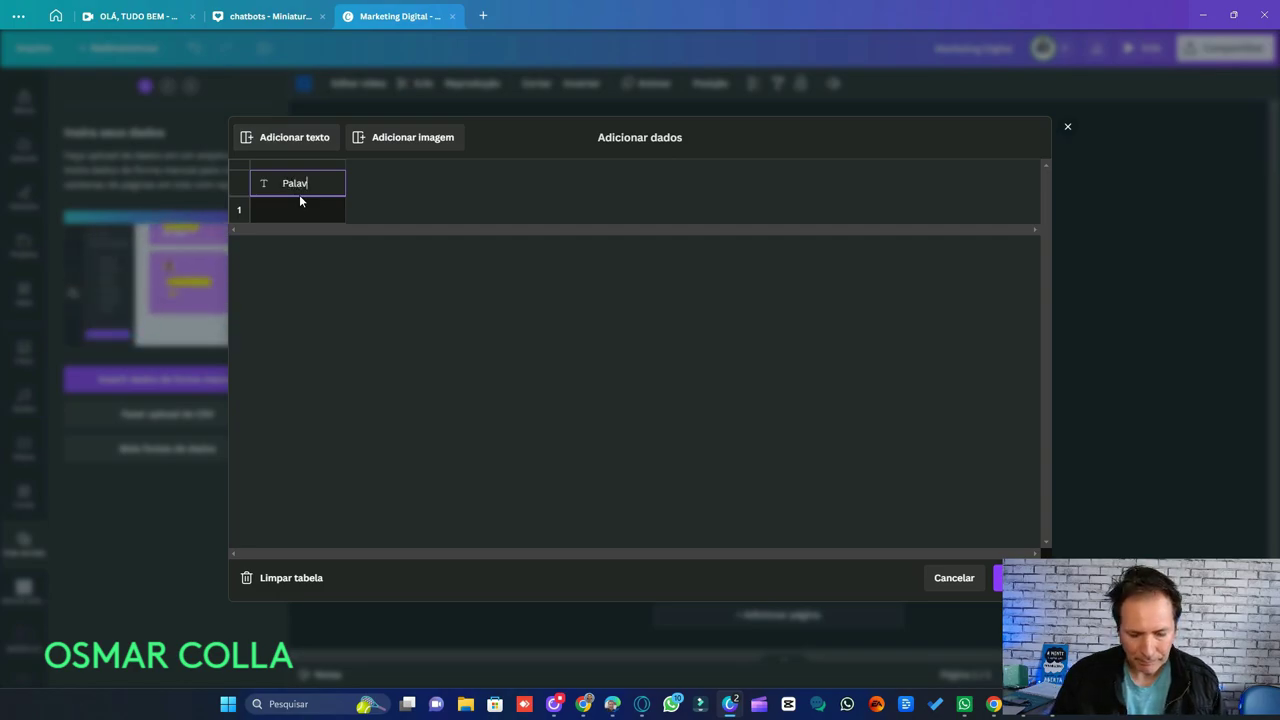
click(300, 137)
text(Frase)
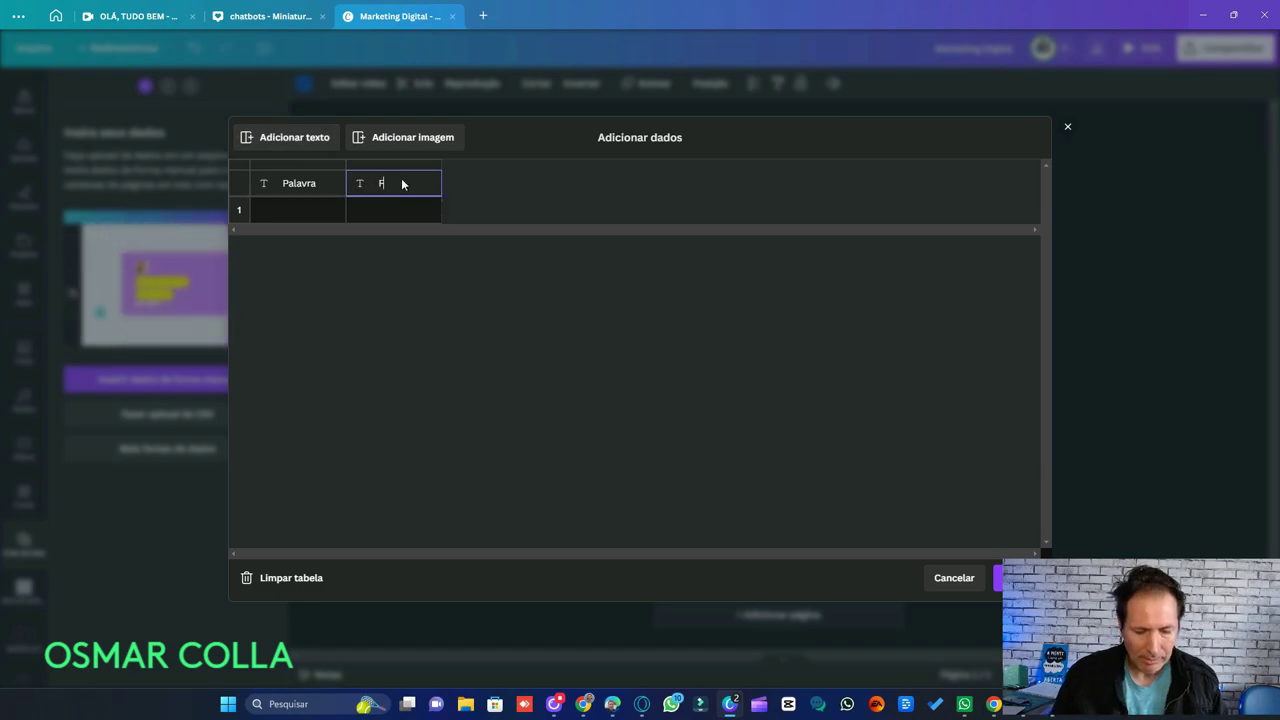
- Paste the copied words and phrases into the table from the first row of Palavra, and finish the data entry
click(304, 212)
key(ctrl+v)
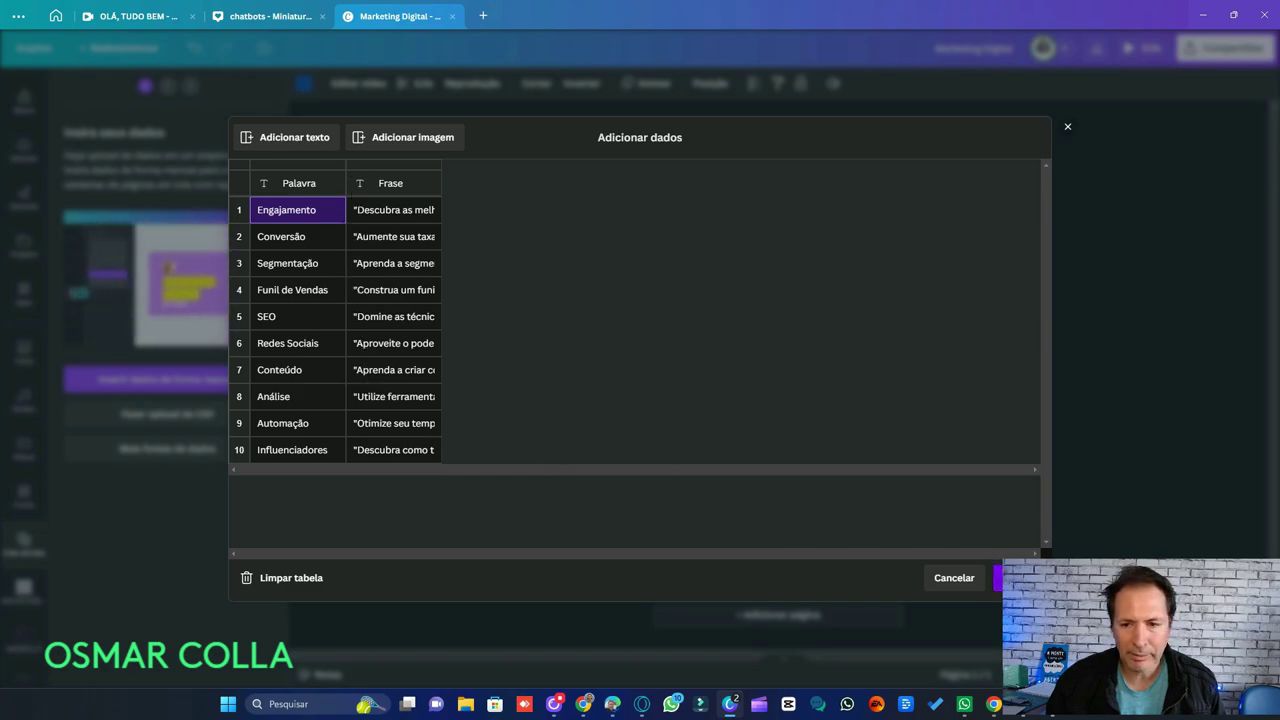
click(1020, 577)
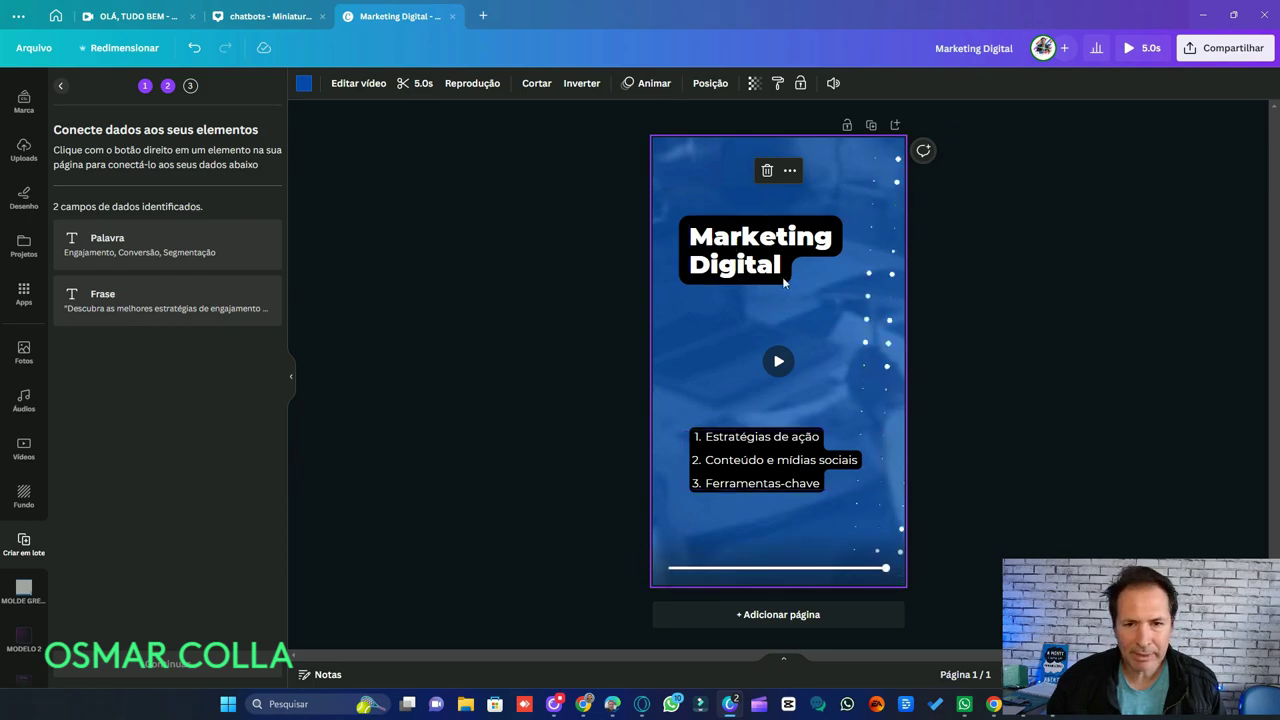
- Connect the "Marketing Digital" title to the Palavra data field
click(807, 241)
right_click(808, 243)
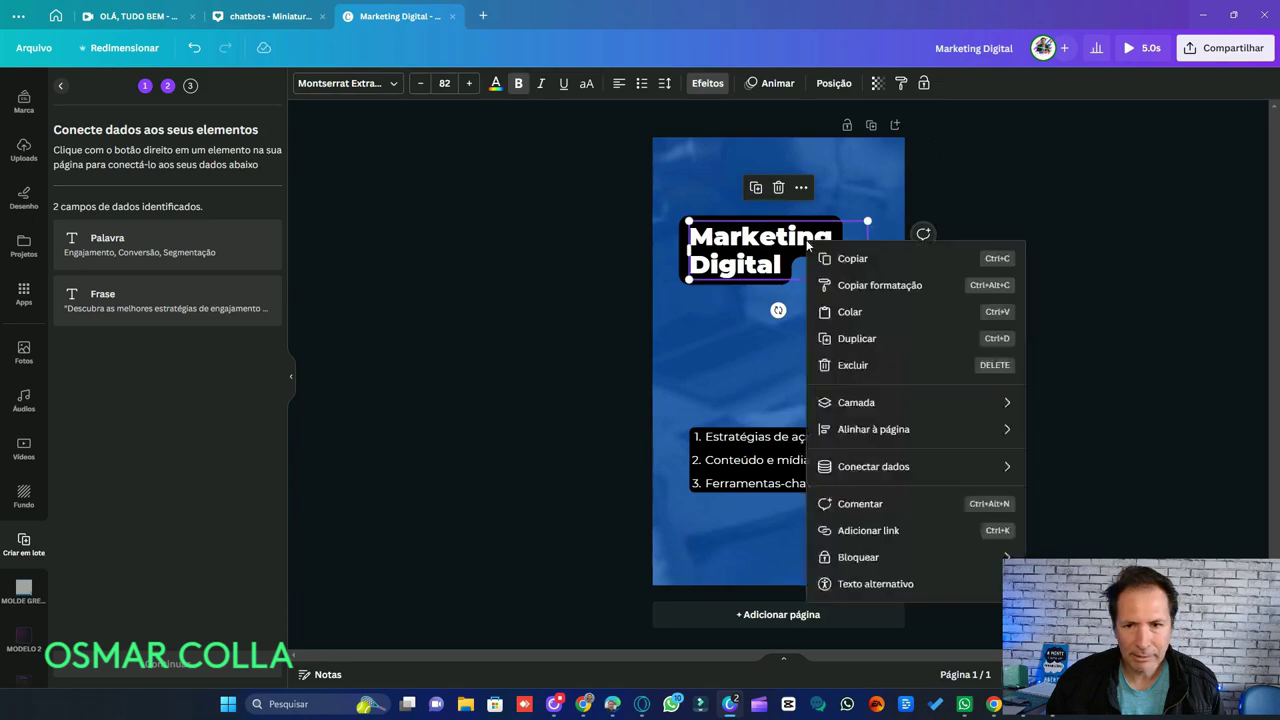
mouse_move(912, 480)
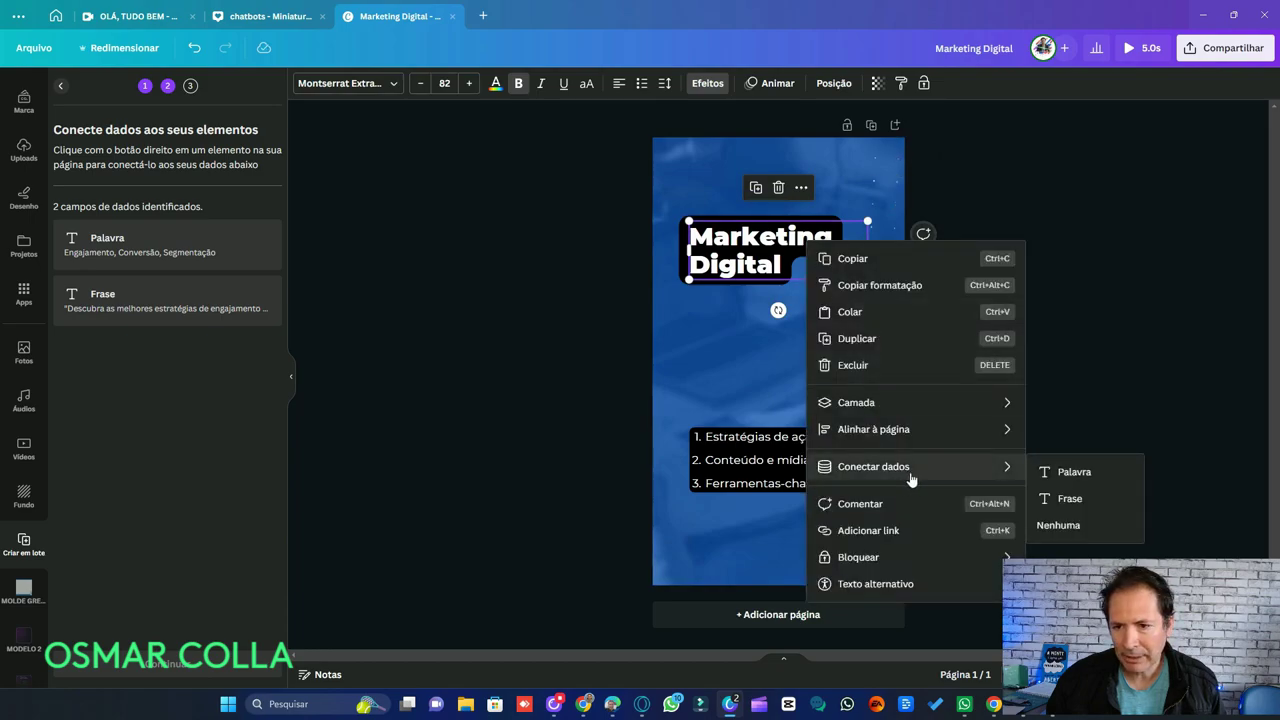
click(1090, 469)
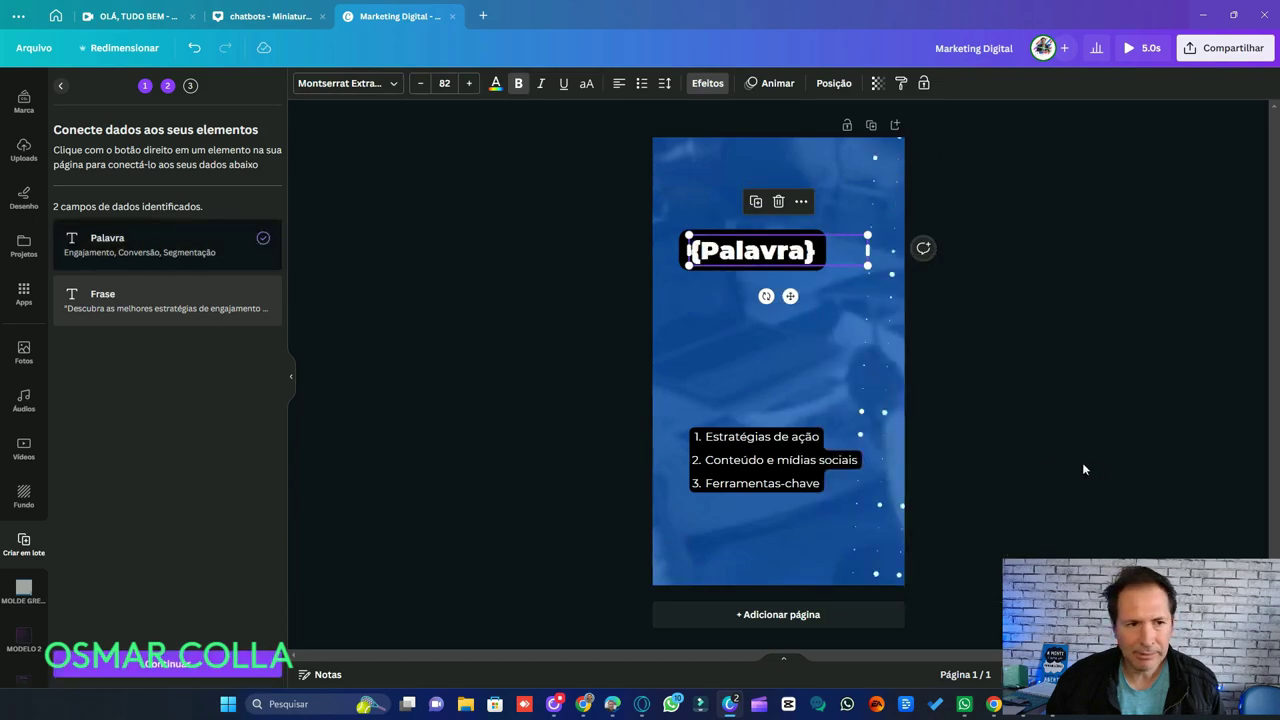
- Connect the numbered list to the Frase data field, and generate the 10 pages with all data rows selected
click(776, 455)
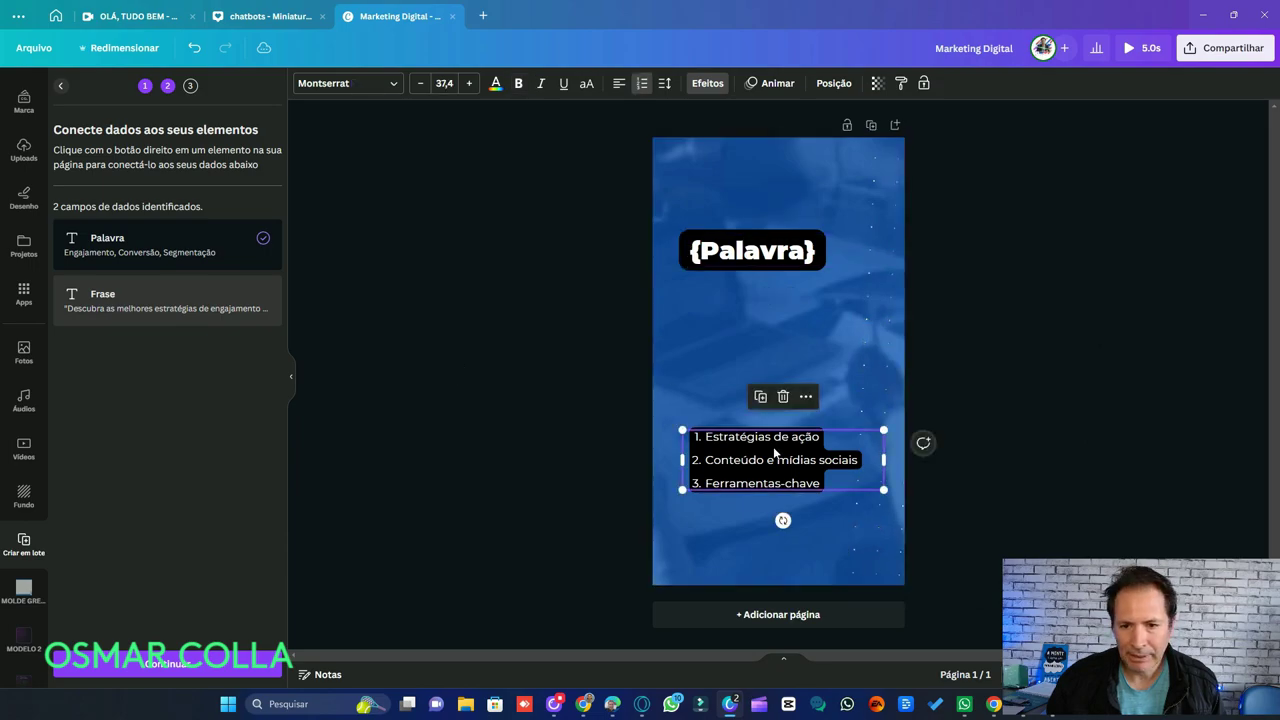
right_click(776, 455)
mouse_move(886, 549)
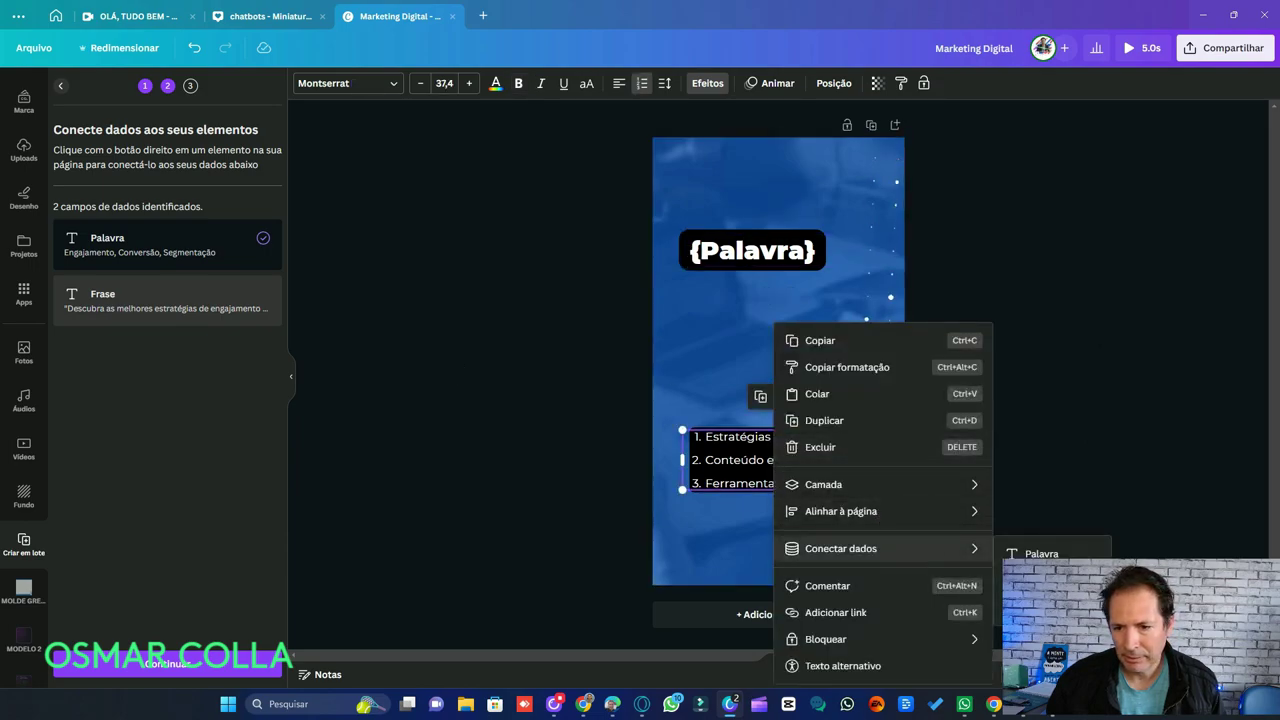
click(1035, 578)
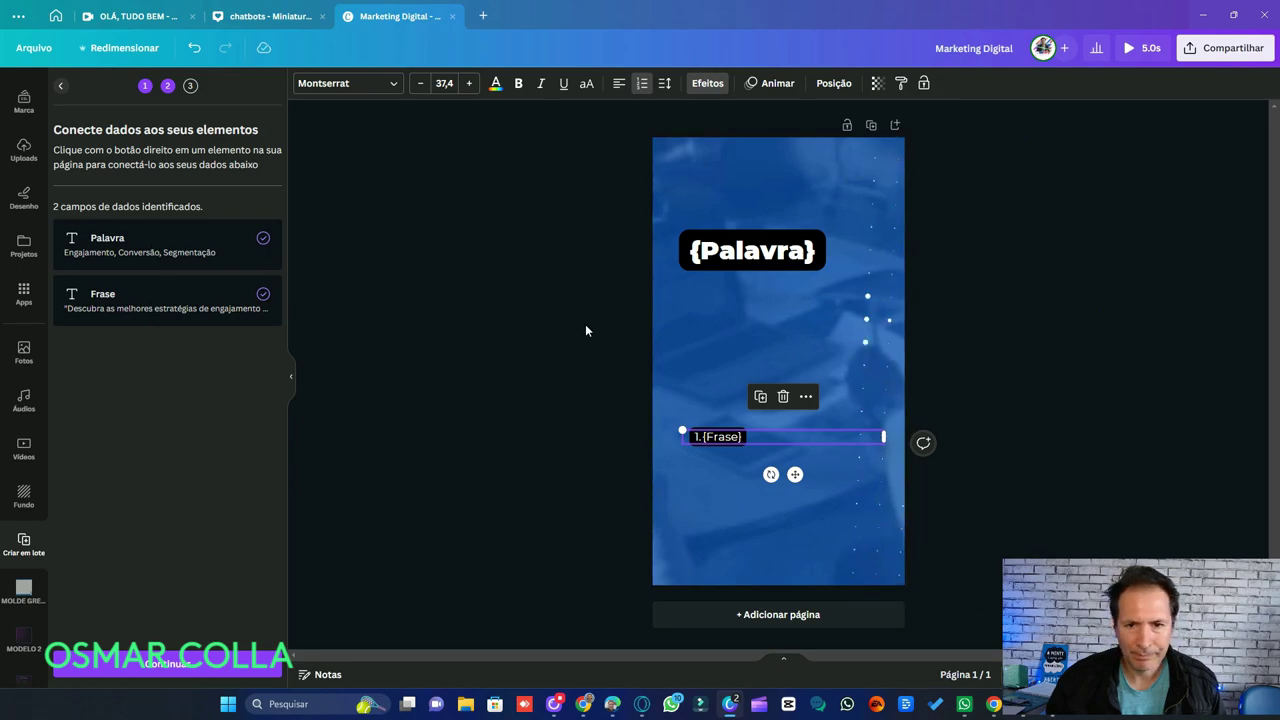
click(200, 667)
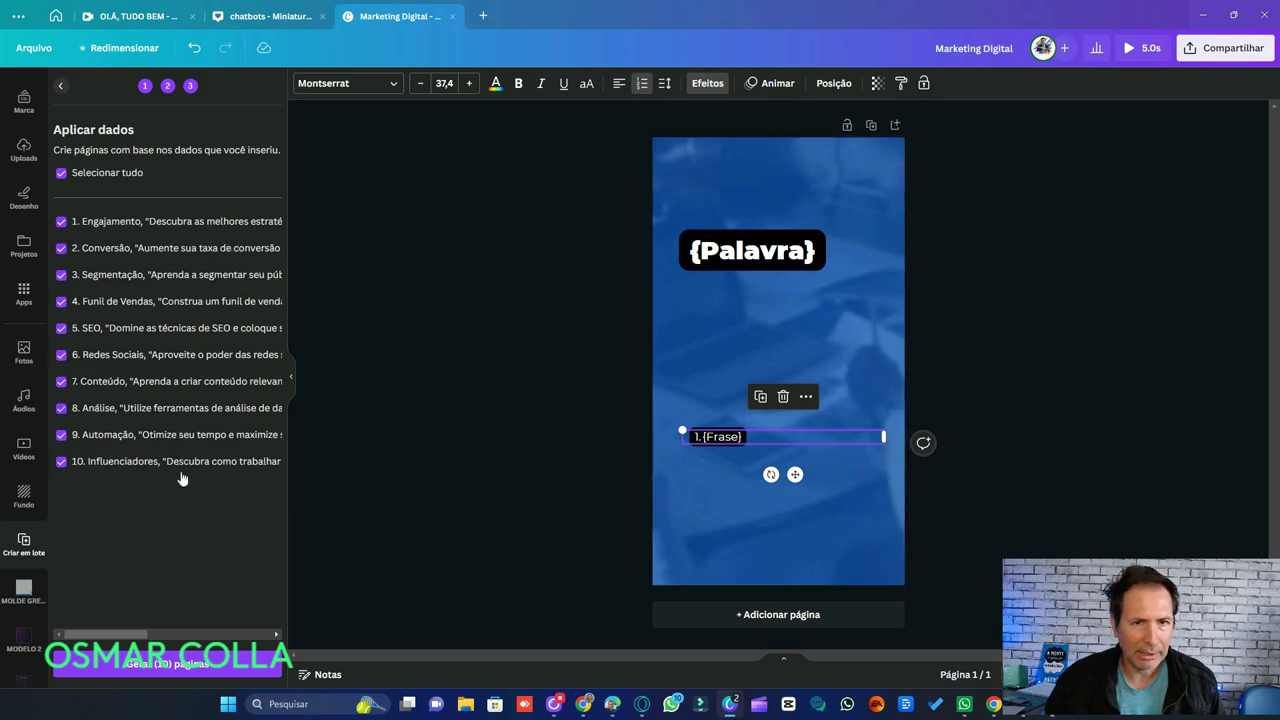
click(189, 668)
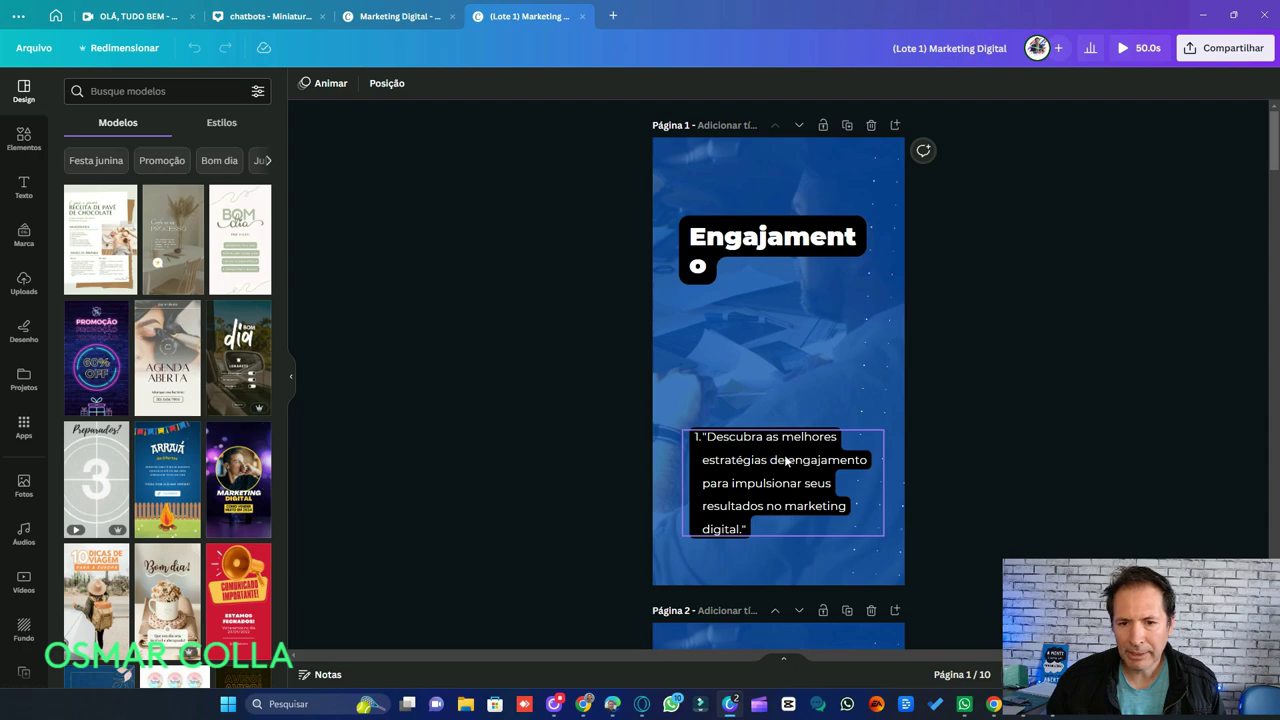
- Widen the title text boxes on pages 1 and 3 so "Engajamento" and "Segmentação" each fit on one line
click(840, 242)
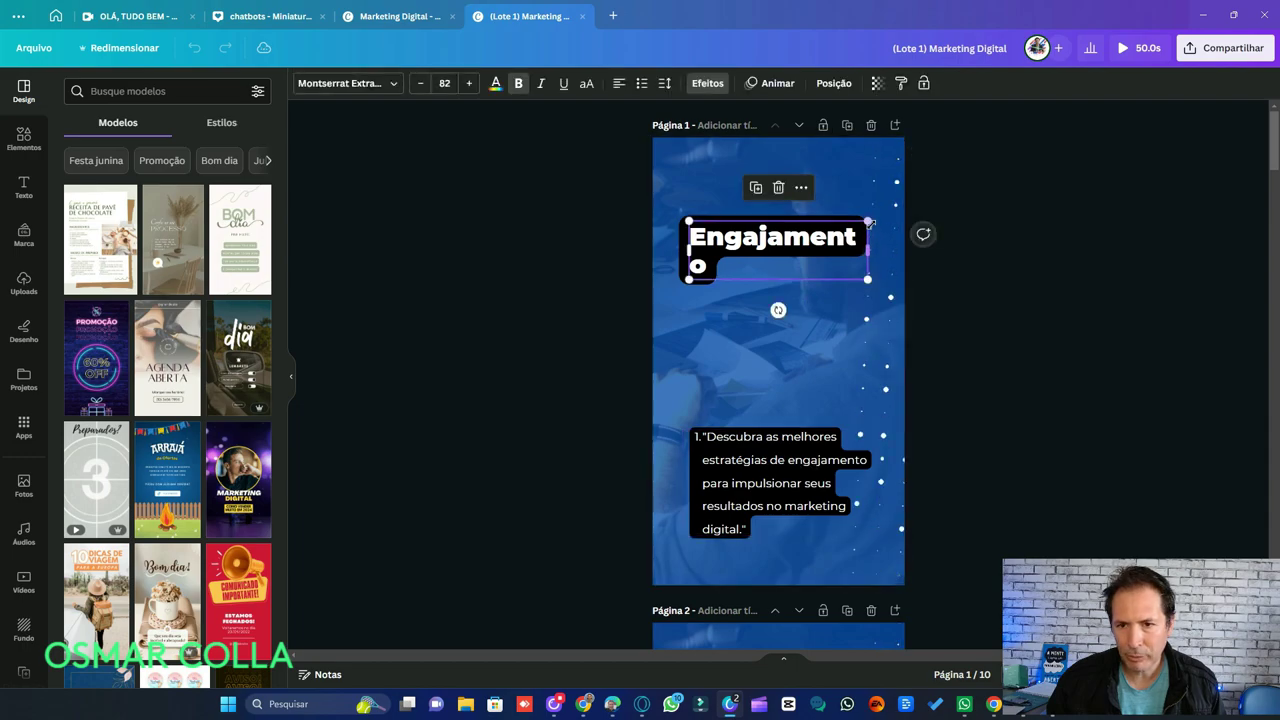
drag(875, 253, 888, 254)
scroll(843, 341, down, 6)
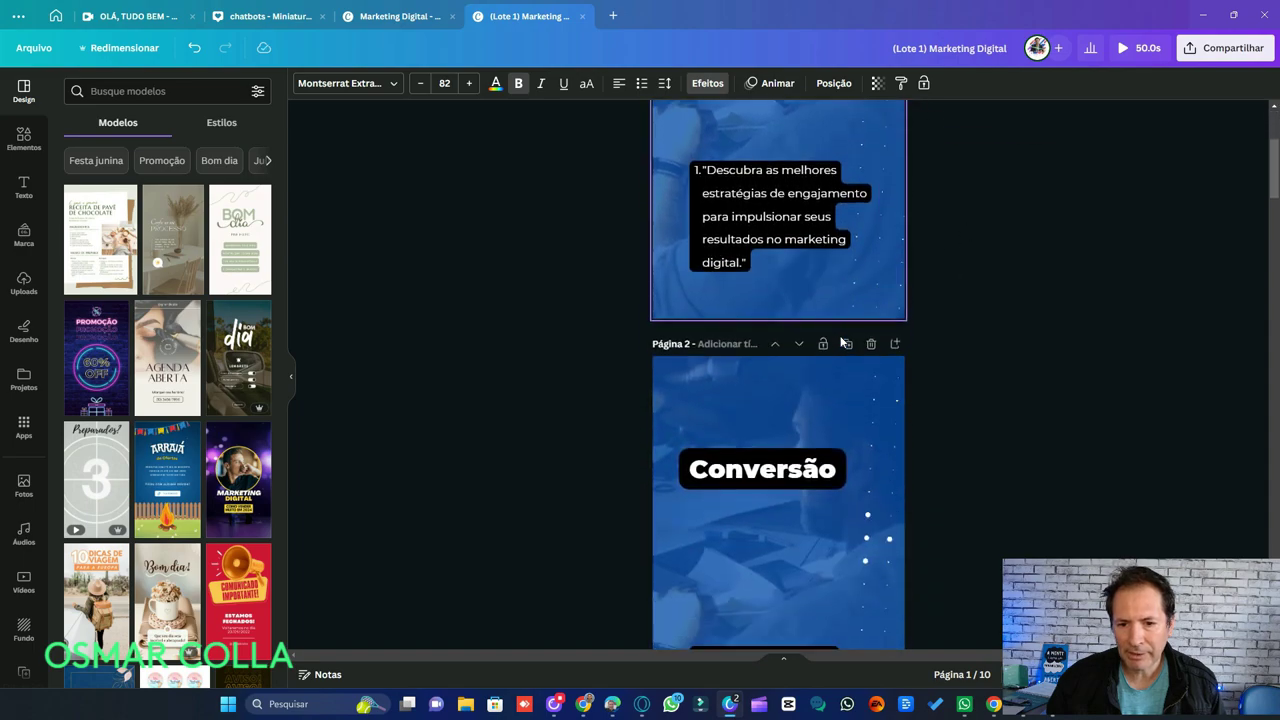
scroll(840, 342, down, 3)
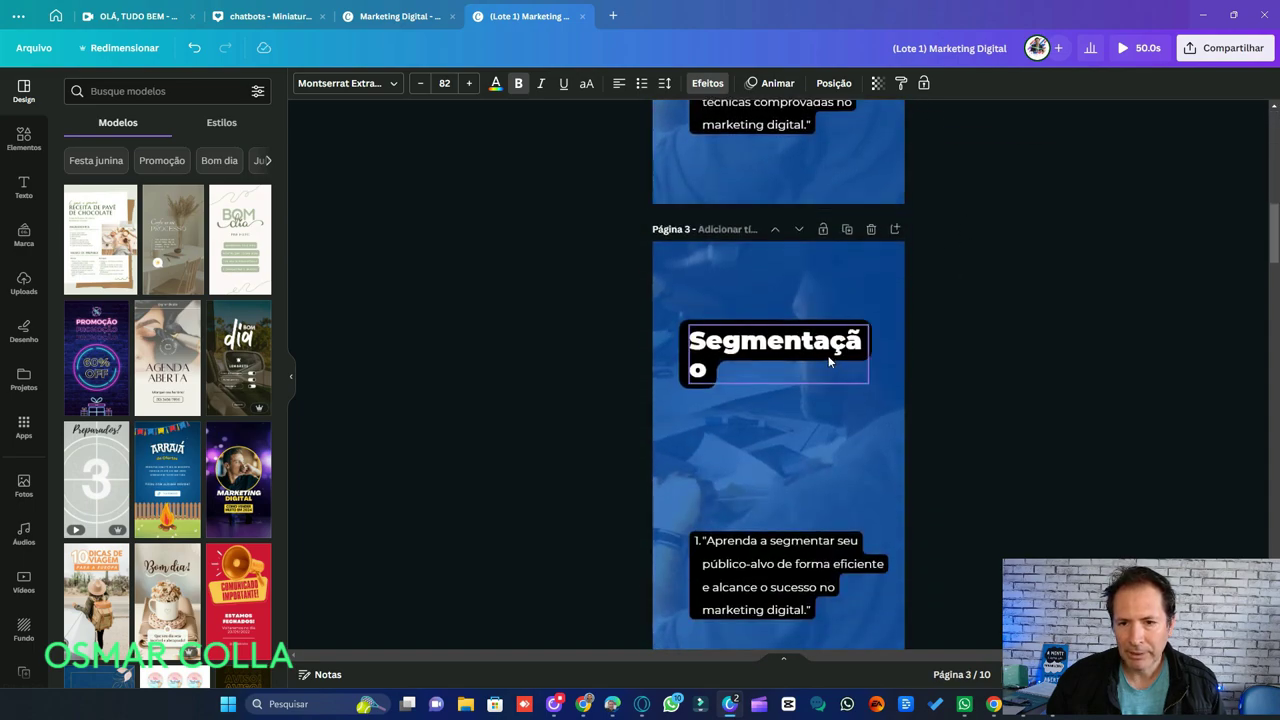
click(858, 366)
drag(869, 353, 889, 354)
- Fit the "Funil de Vendas" title on page 4 onto one line at a font size of about 69.5
scroll(856, 285, down, 1)
scroll(856, 285, down, 6)
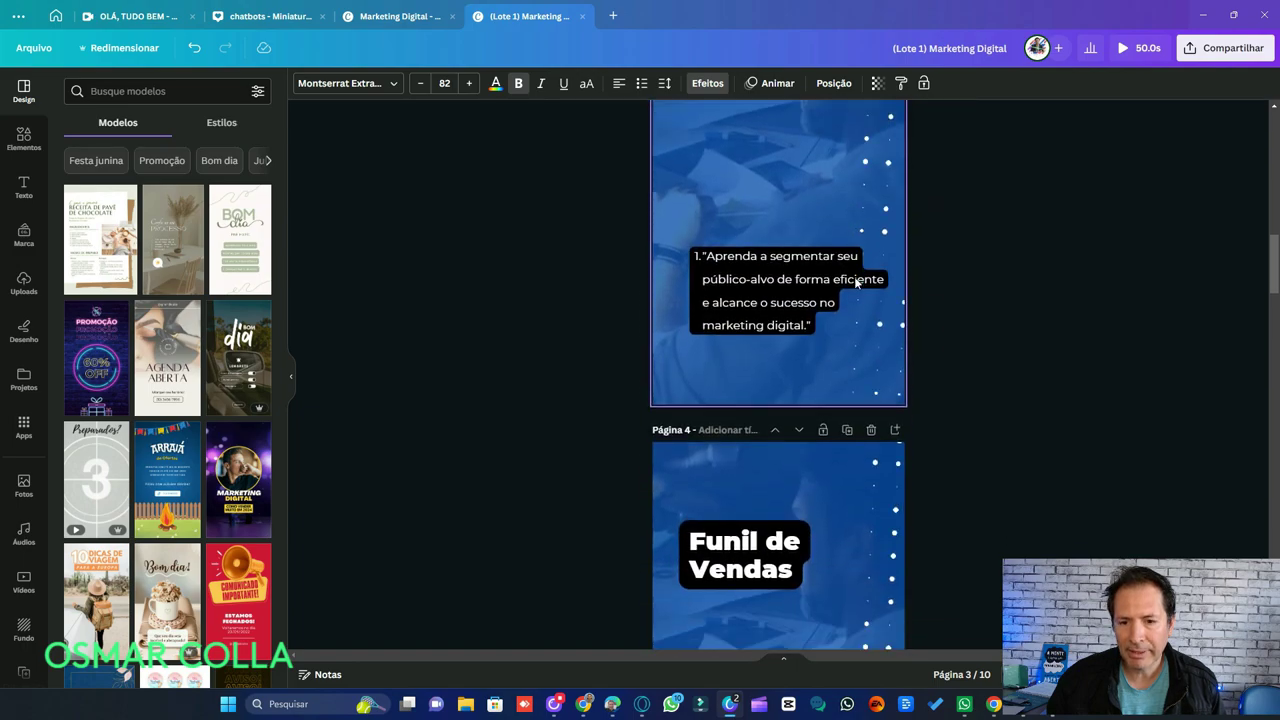
click(849, 262)
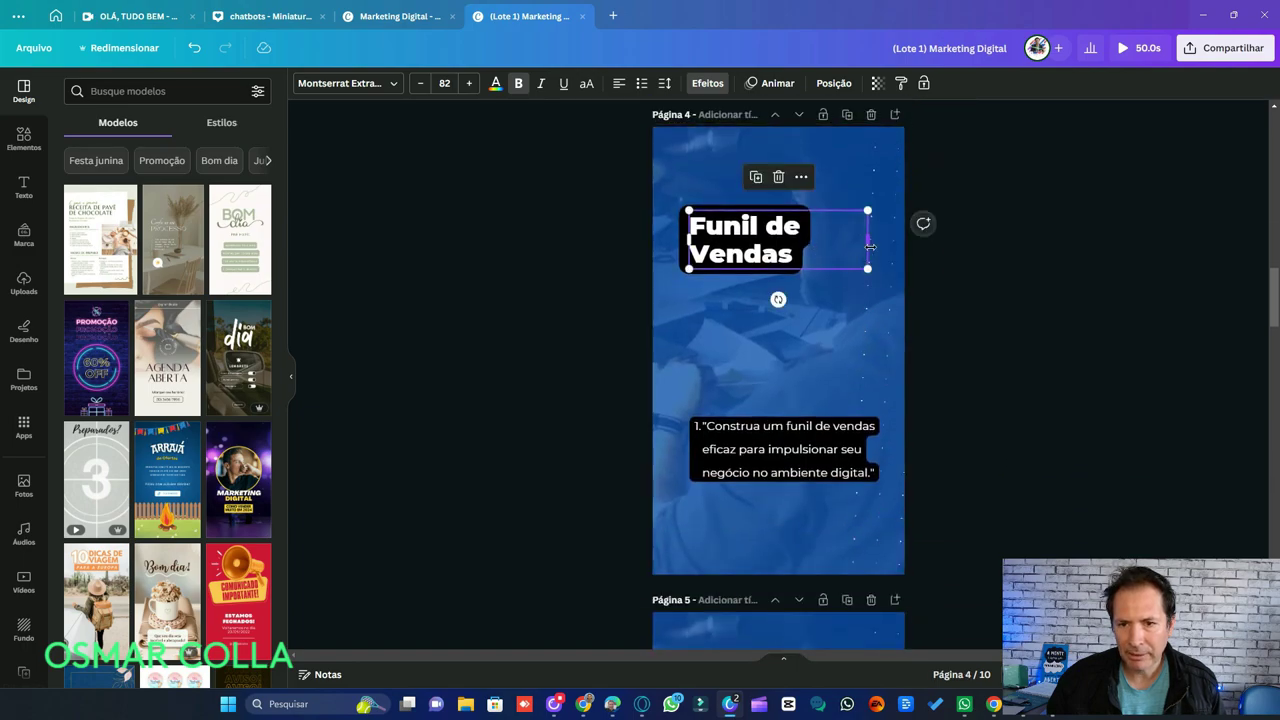
drag(870, 241, 890, 223)
scroll(849, 325, down, 2)
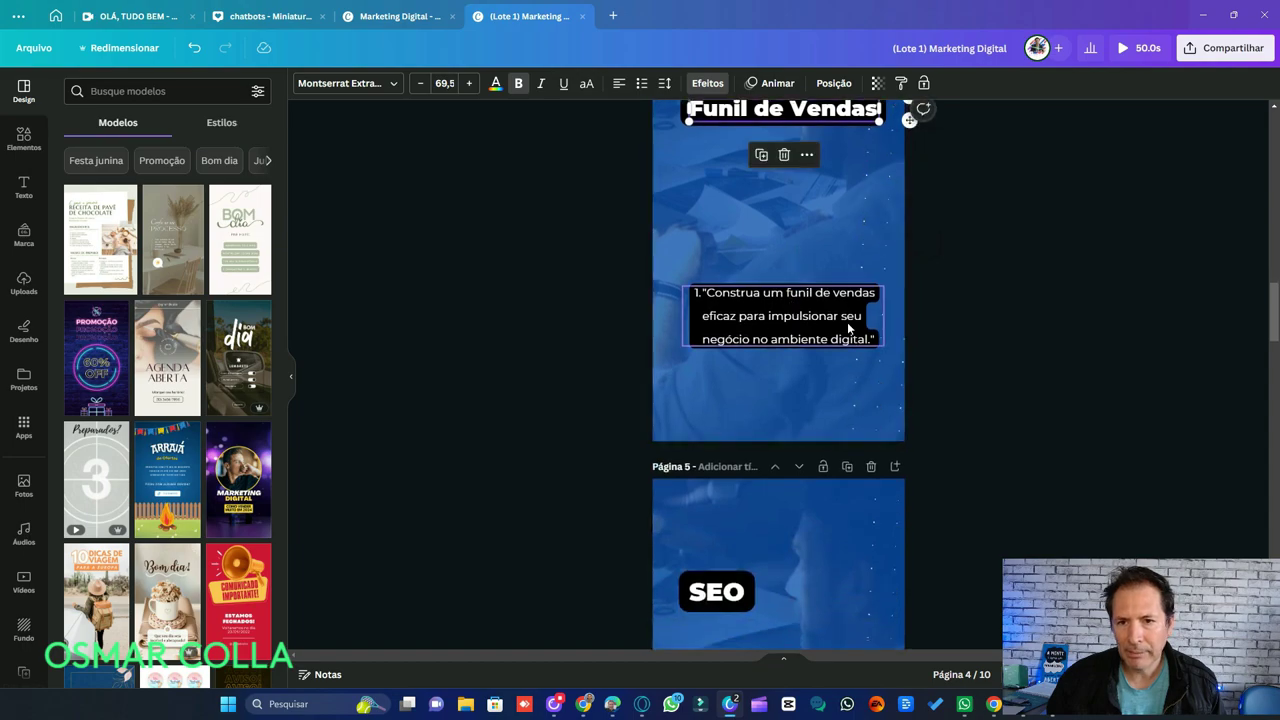
scroll(848, 328, down, 2)
scroll(848, 328, down, 2)
scroll(842, 343, down, 5)
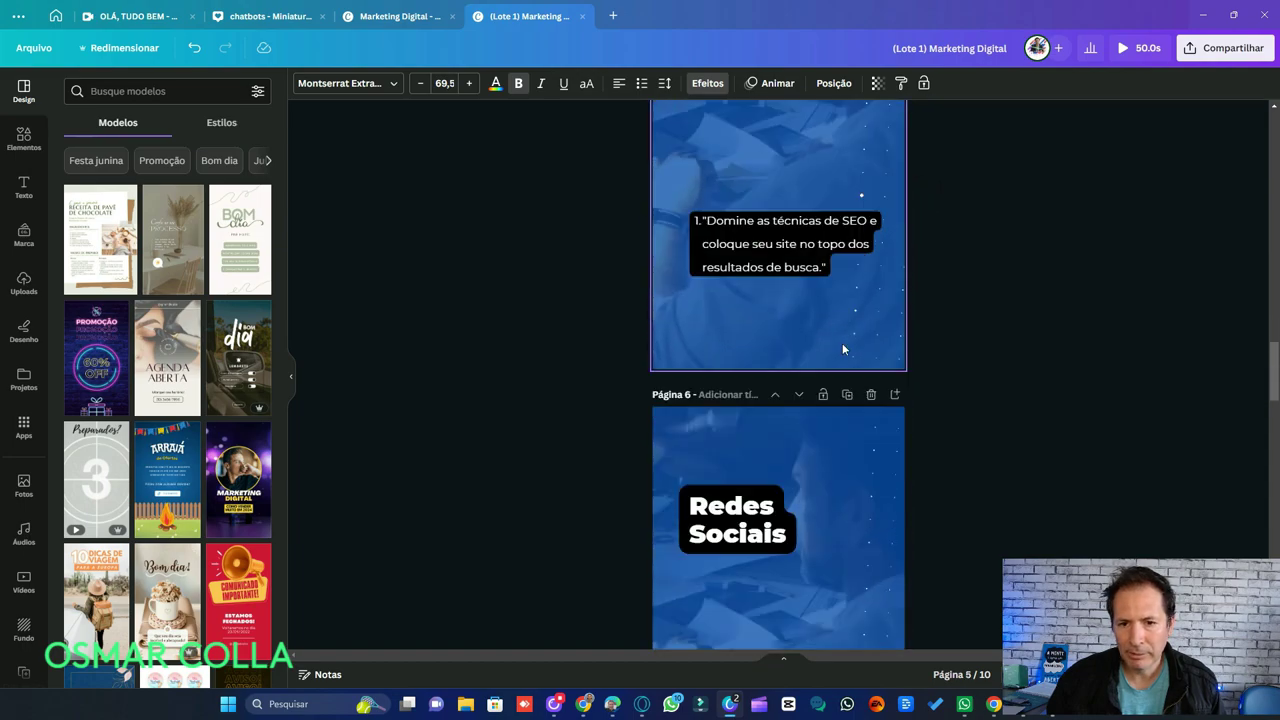